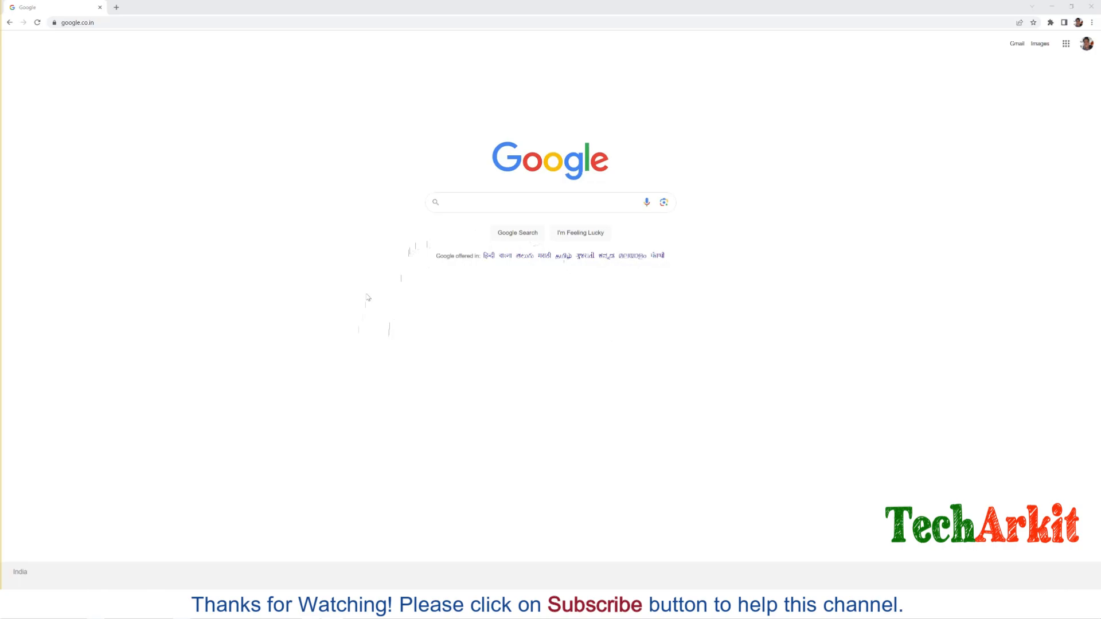
Step: Search Google for 'pycharm' and reach the JetBrains PyCharm page
click(536, 204)
click(370, 266)
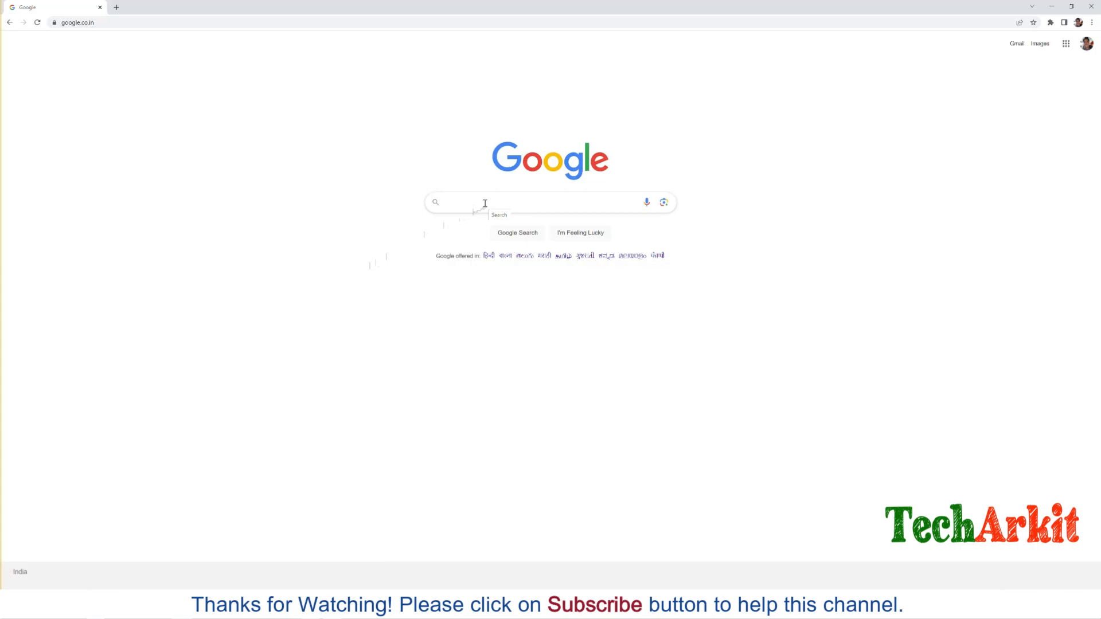
click(484, 203)
text(pycharm)
key(Return)
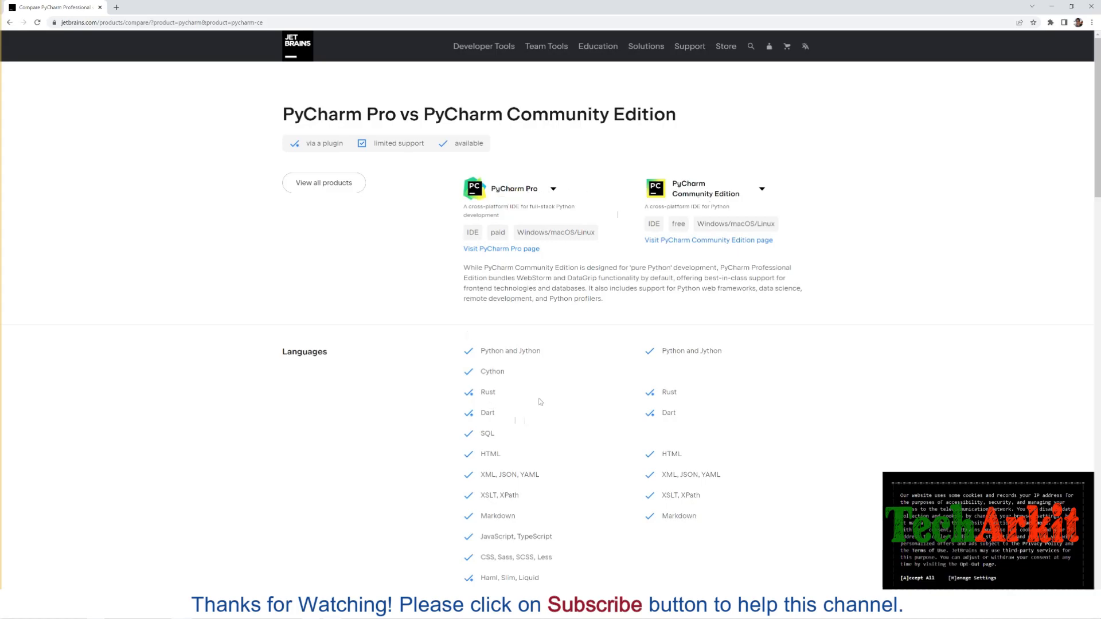
mouse_move(469, 393)
scroll(572, 428, down, 1)
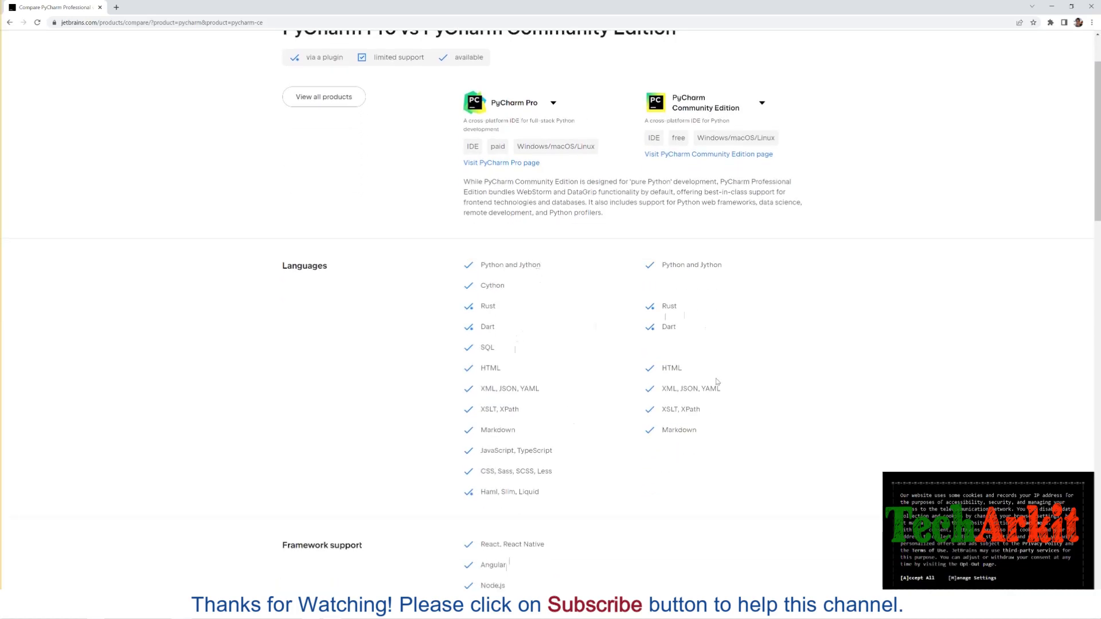
scroll(719, 404, down, 3)
scroll(596, 404, up, 3)
scroll(598, 404, up, 1)
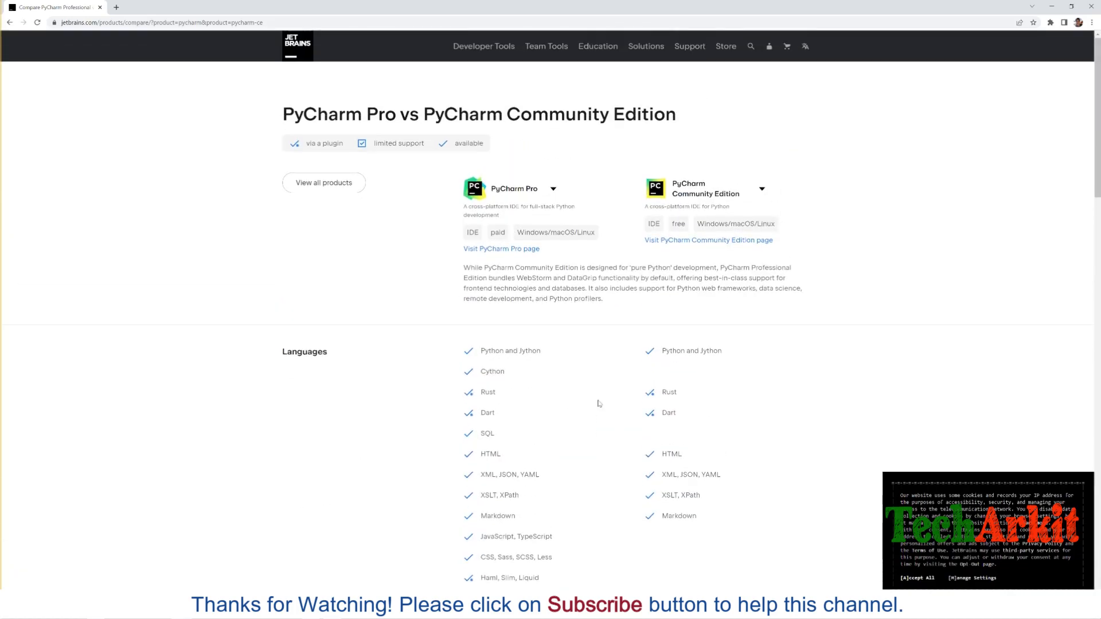
Step: Accept all cookies on the JetBrains site and view the edition comparison
click(912, 580)
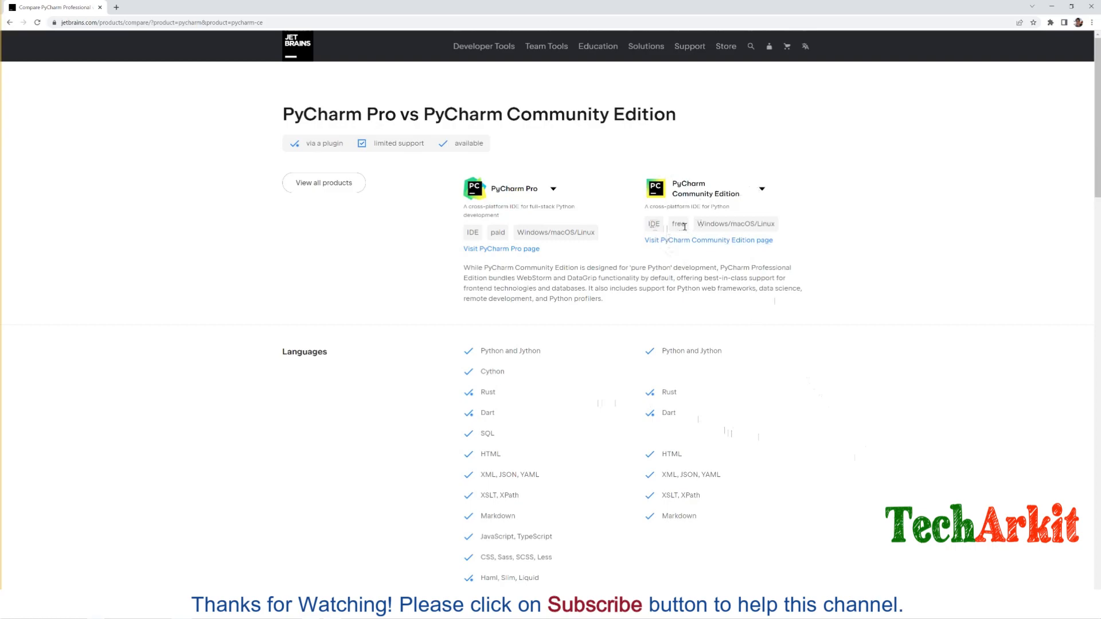
click(761, 190)
scroll(750, 276, down, 3)
scroll(749, 280, down, 2)
scroll(783, 390, down, 1)
scroll(784, 389, down, 2)
scroll(784, 390, down, 3)
scroll(784, 389, down, 5)
scroll(784, 391, down, 4)
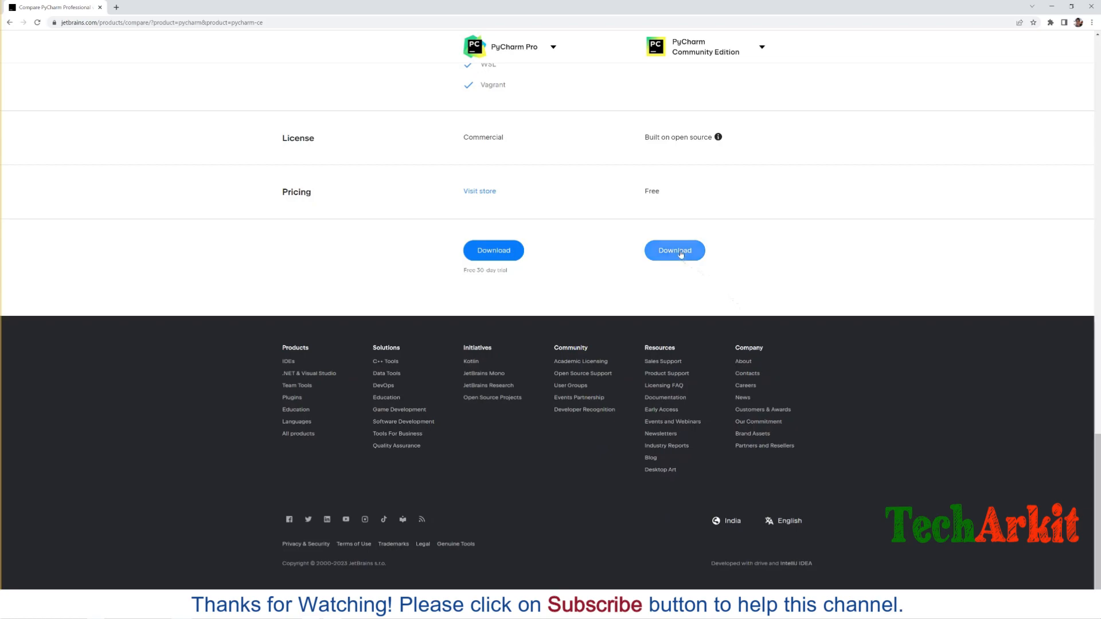
Step: Start downloading PyCharm Community Edition for Windows from the JetBrains download page
click(680, 251)
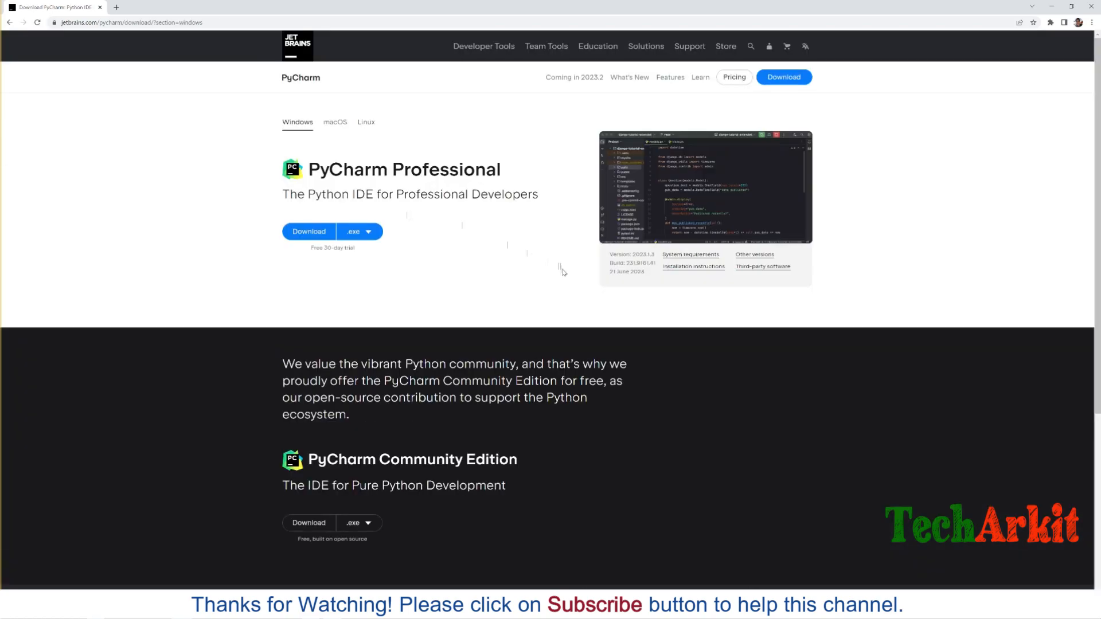
scroll(560, 269, down, 2)
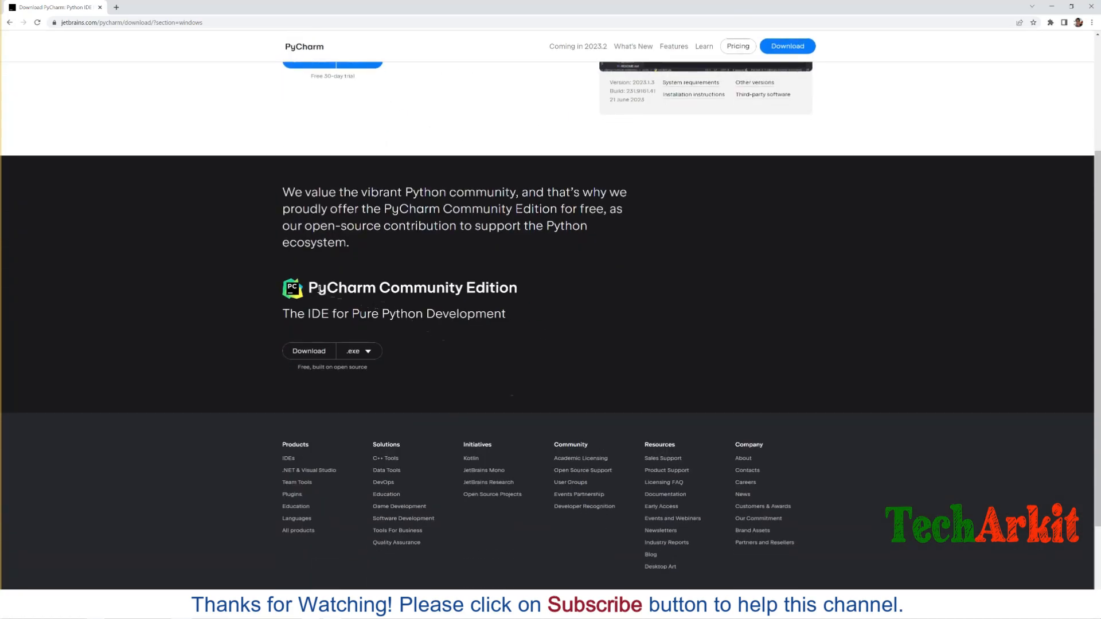
click(307, 353)
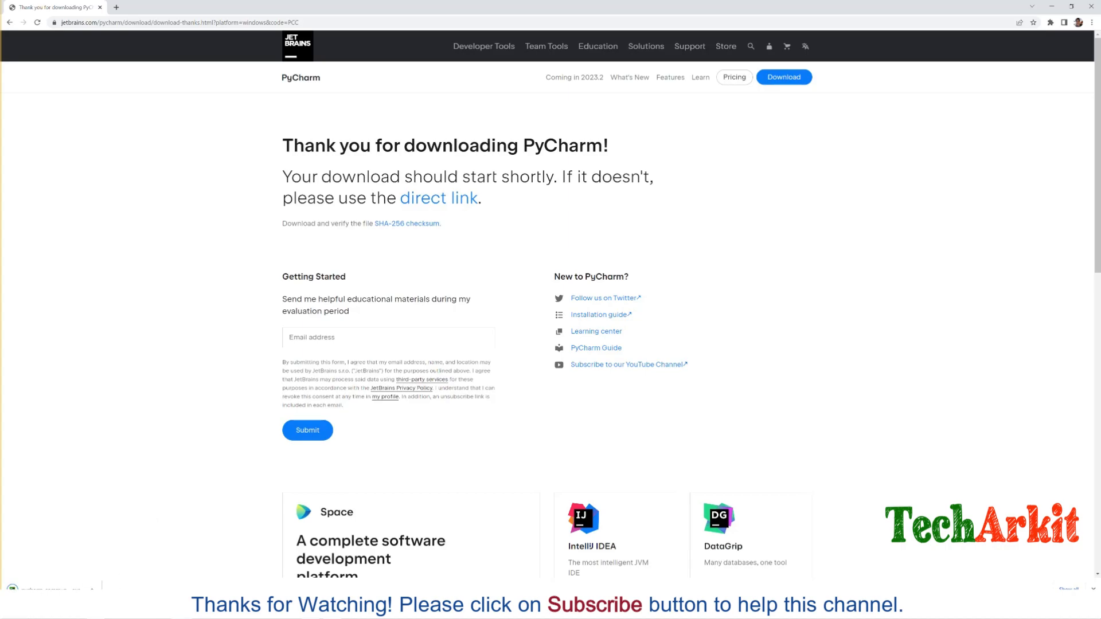
Step: Run the downloaded installer, pass the welcome page and keep the default install location
click(91, 587)
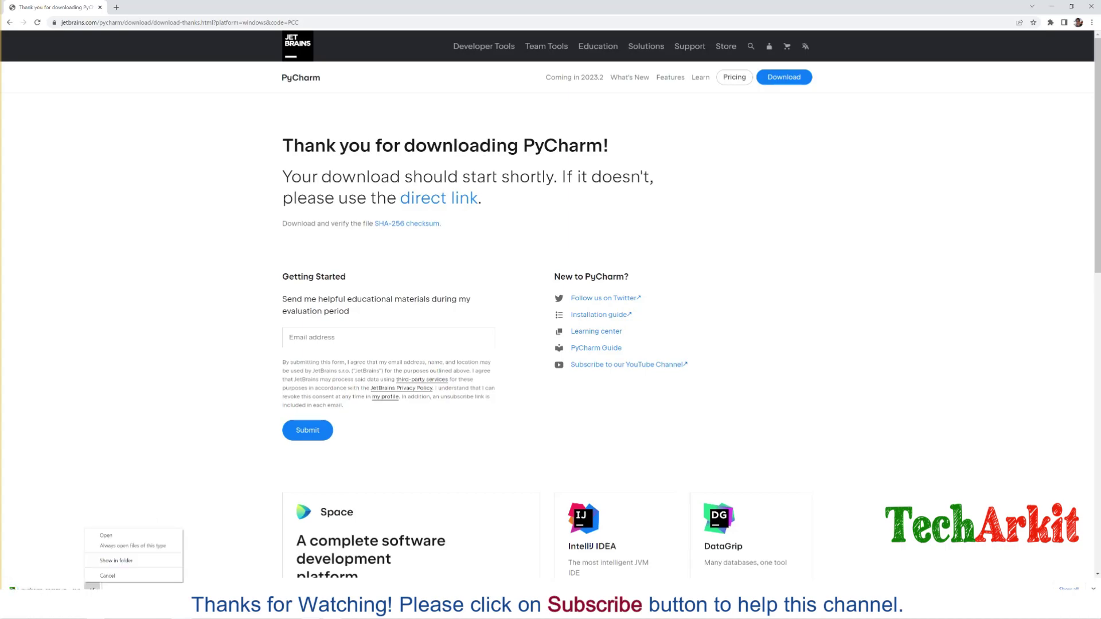
click(116, 537)
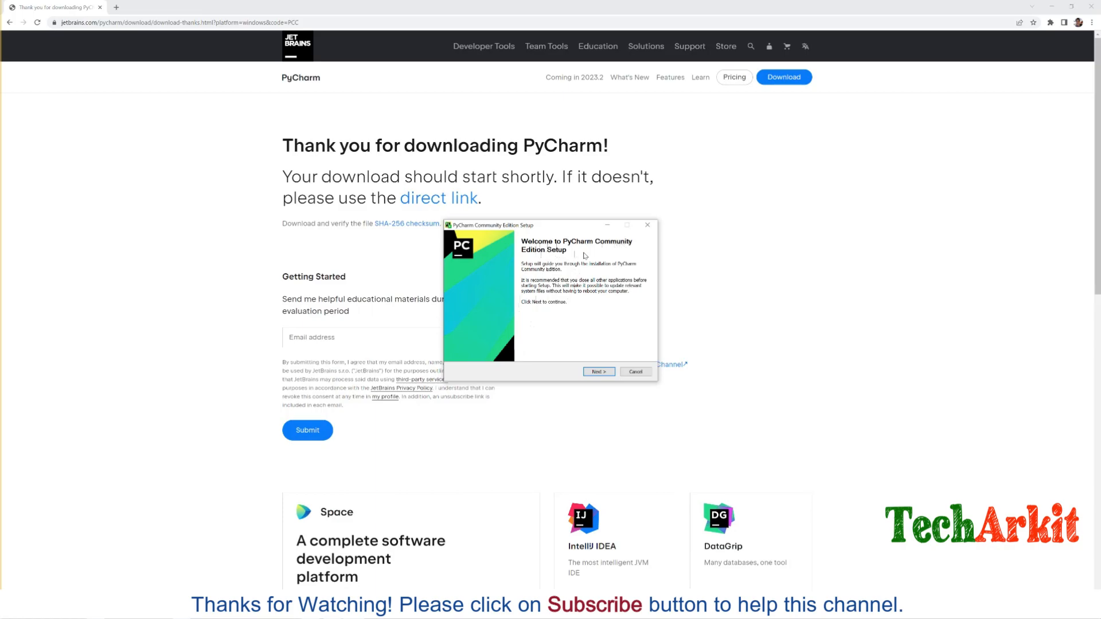
click(599, 371)
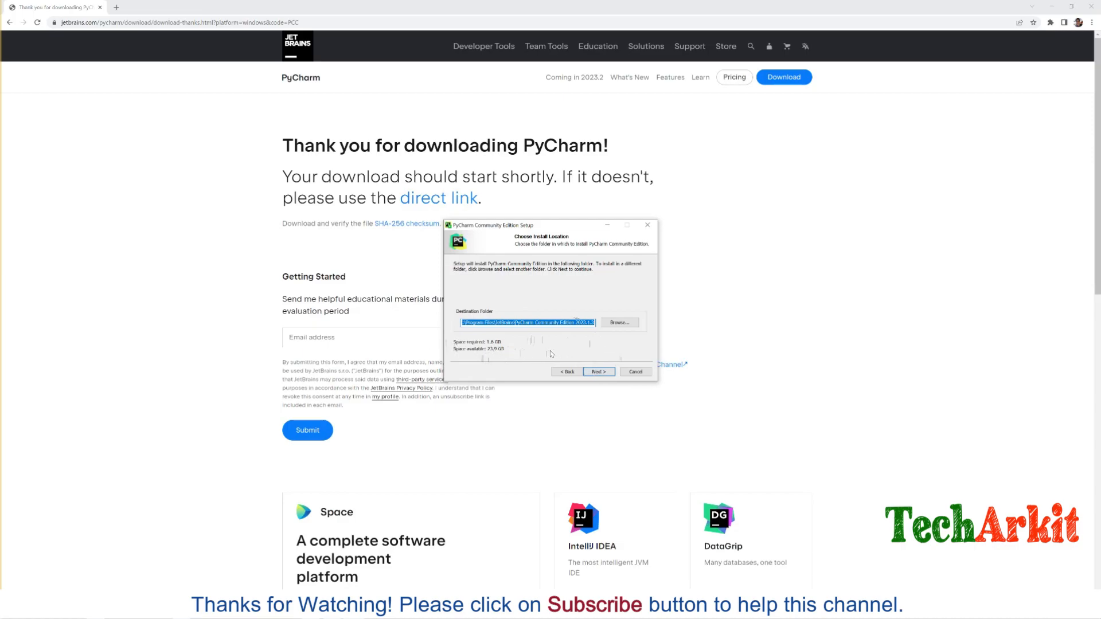
click(604, 373)
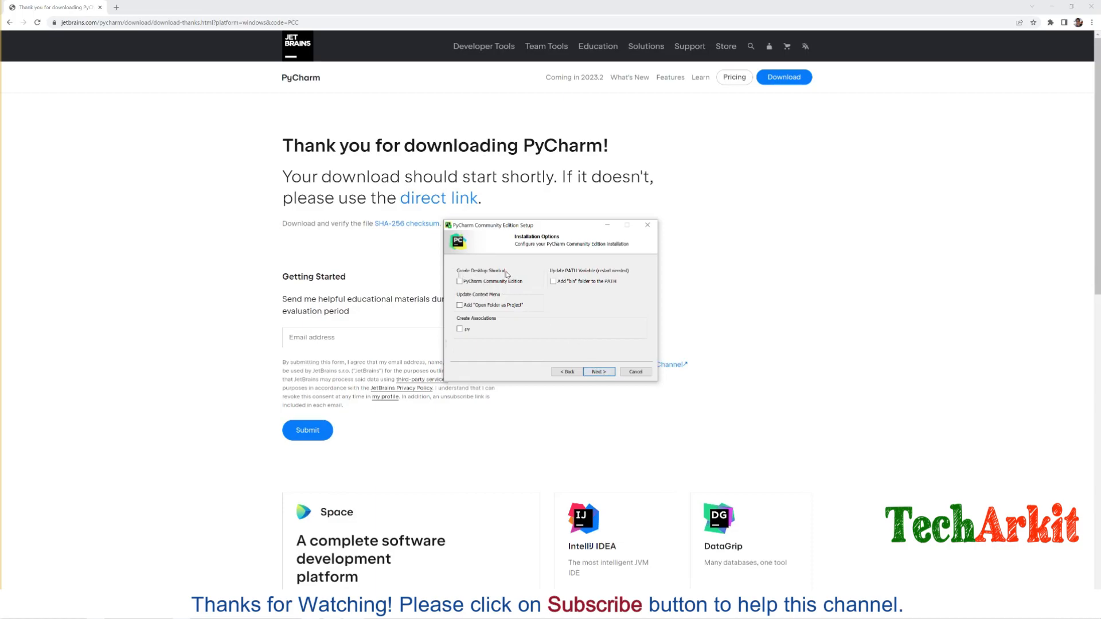
Step: Tick the desktop shortcut and .py association options and install PyCharm
click(461, 282)
click(459, 330)
click(602, 372)
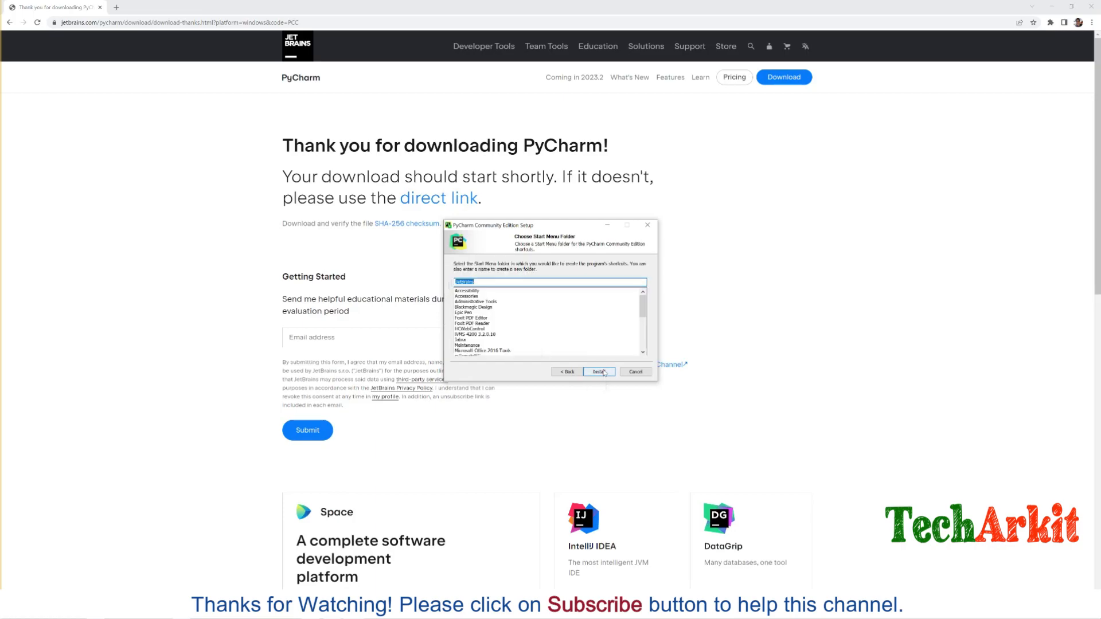
click(603, 372)
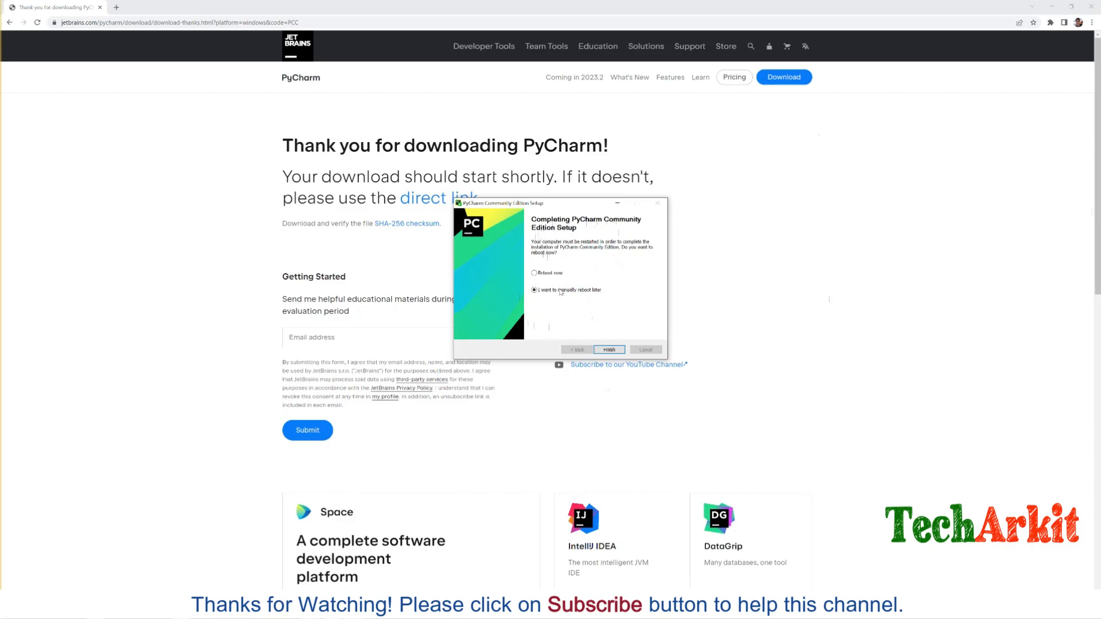
Step: Finish setup, launch PyCharm from the Start menu and skip importing settings
click(609, 349)
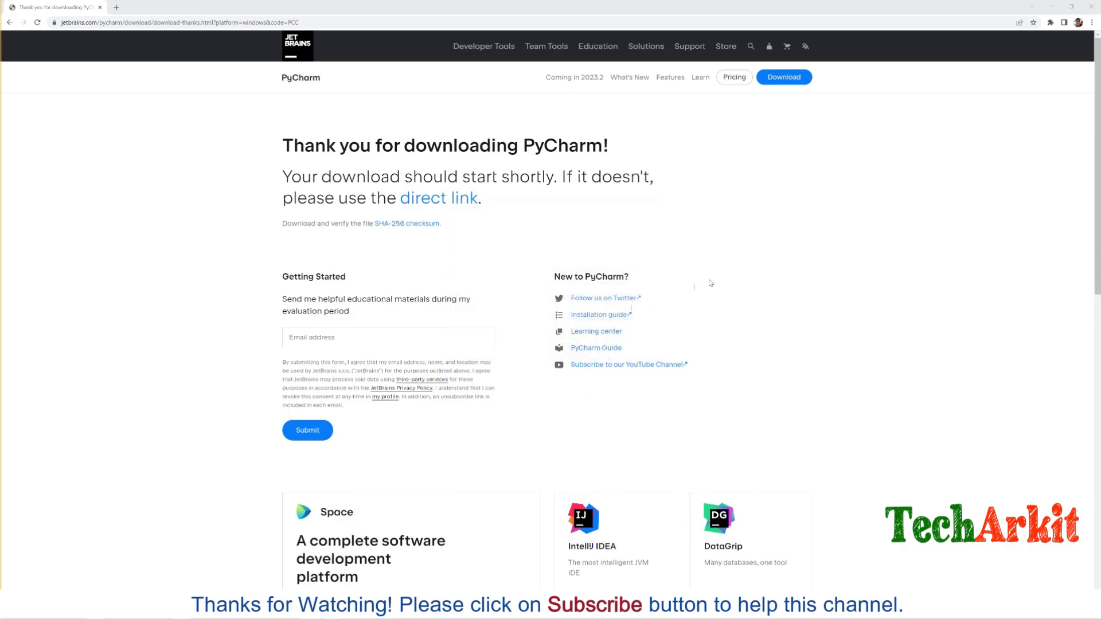
key(super)
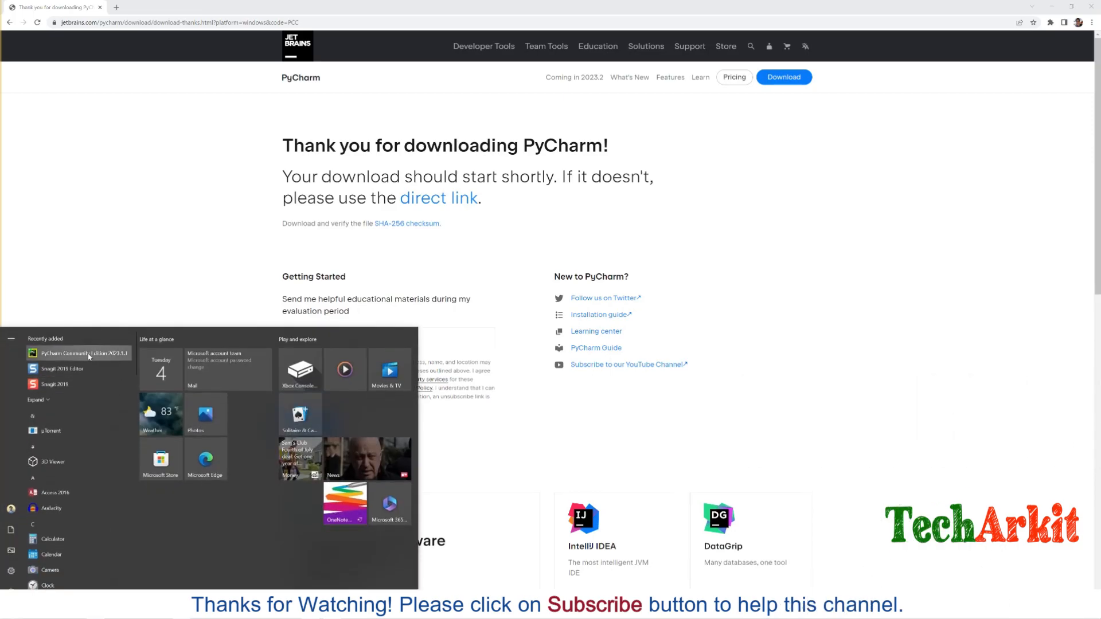
click(86, 353)
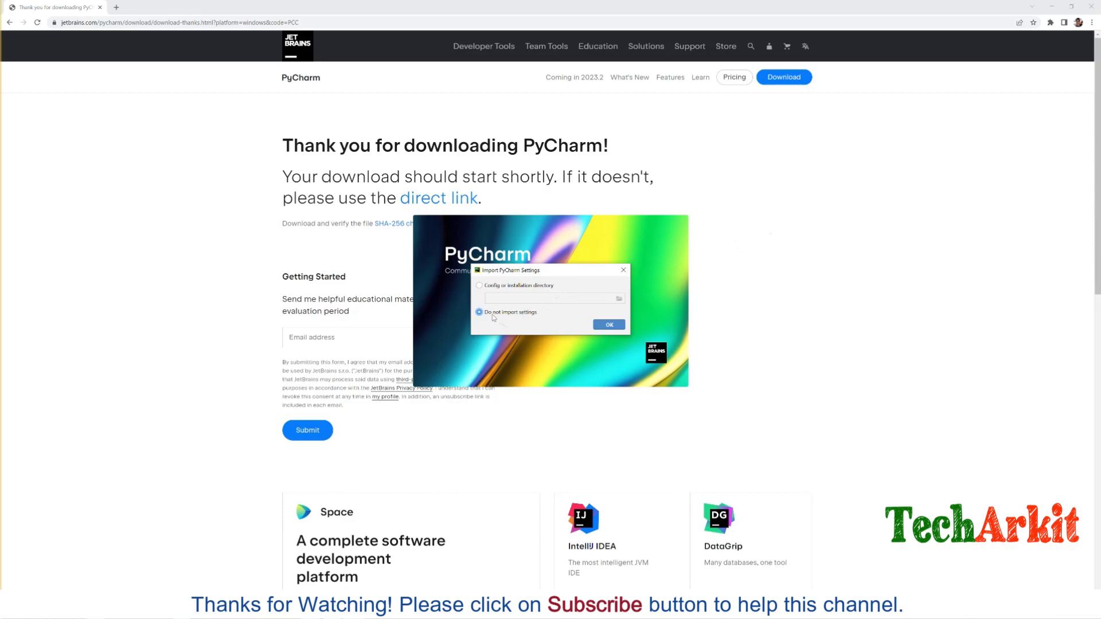
click(611, 326)
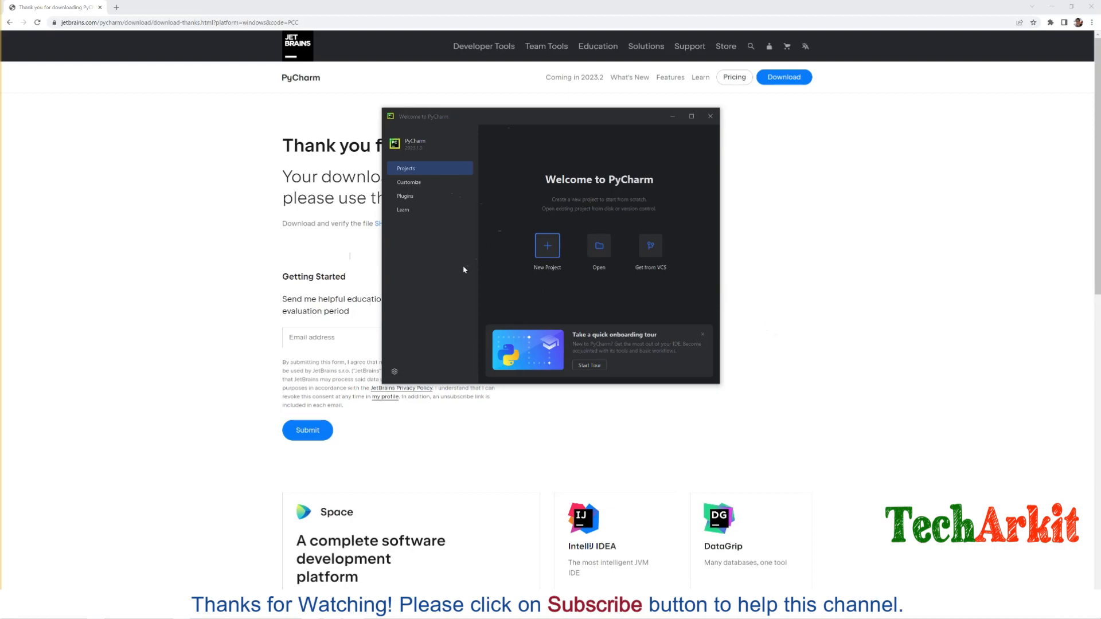
Step: Start a new project and browse the drives for a project location
click(548, 247)
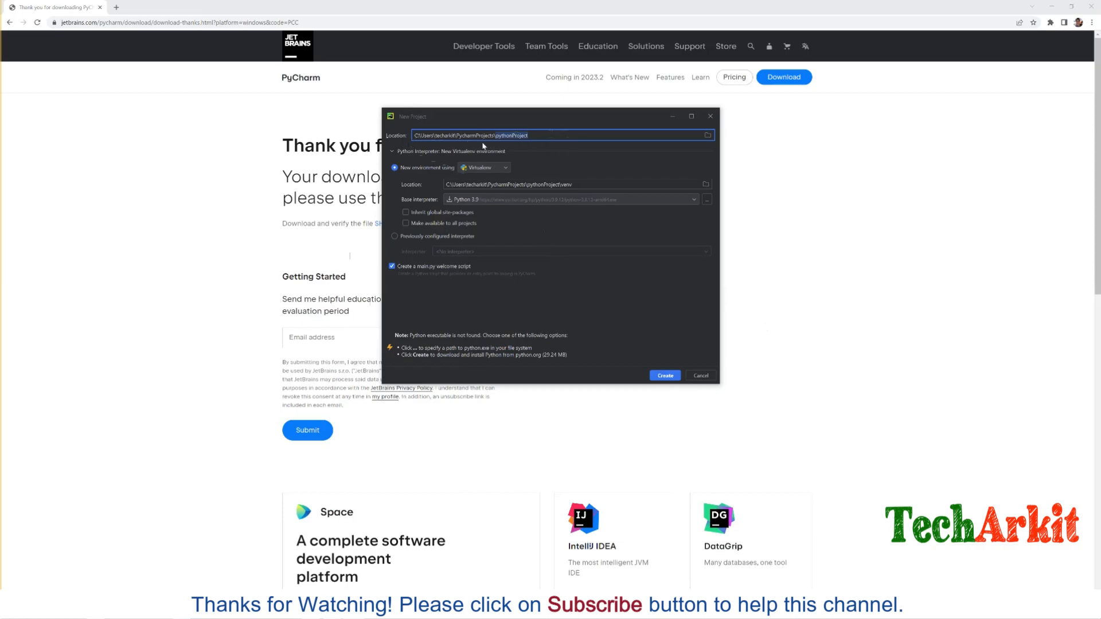
click(707, 135)
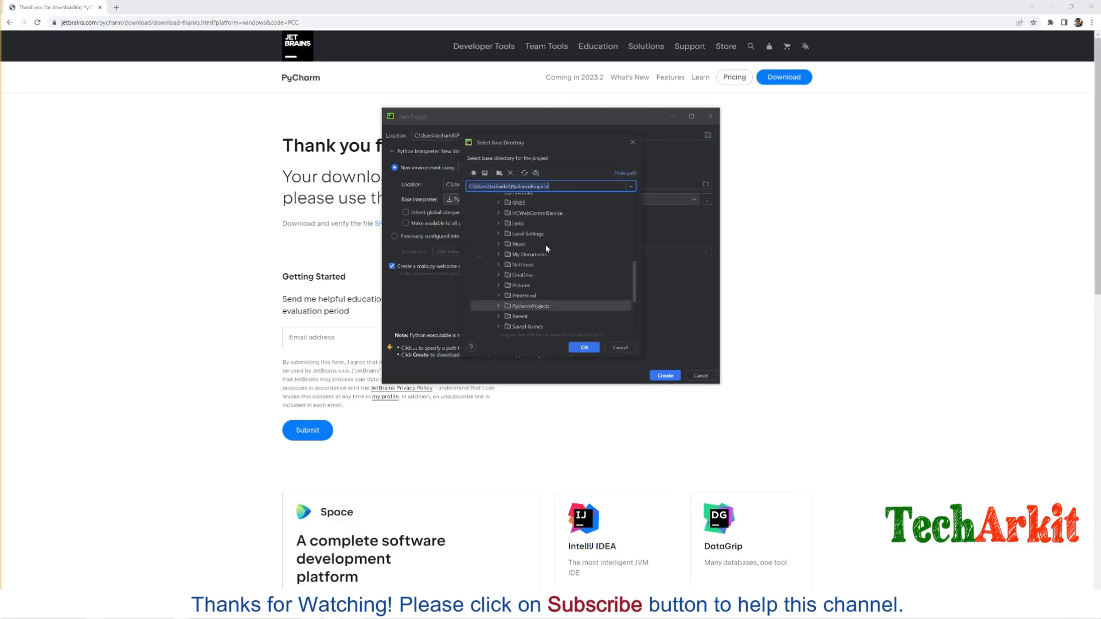
scroll(546, 249, up, 3)
scroll(524, 226, up, 2)
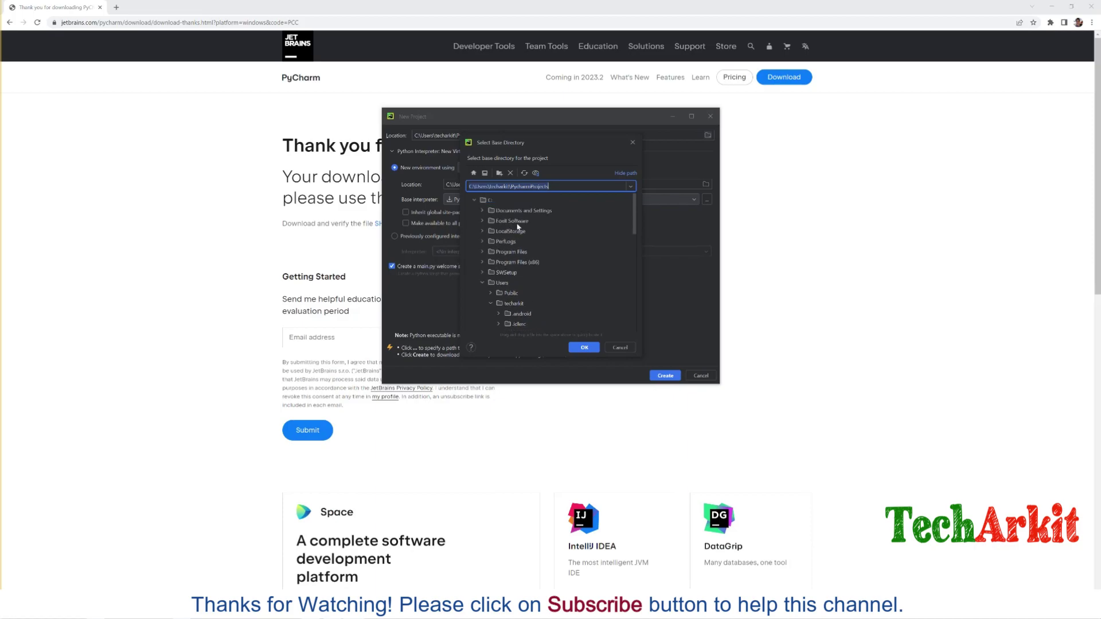
click(474, 200)
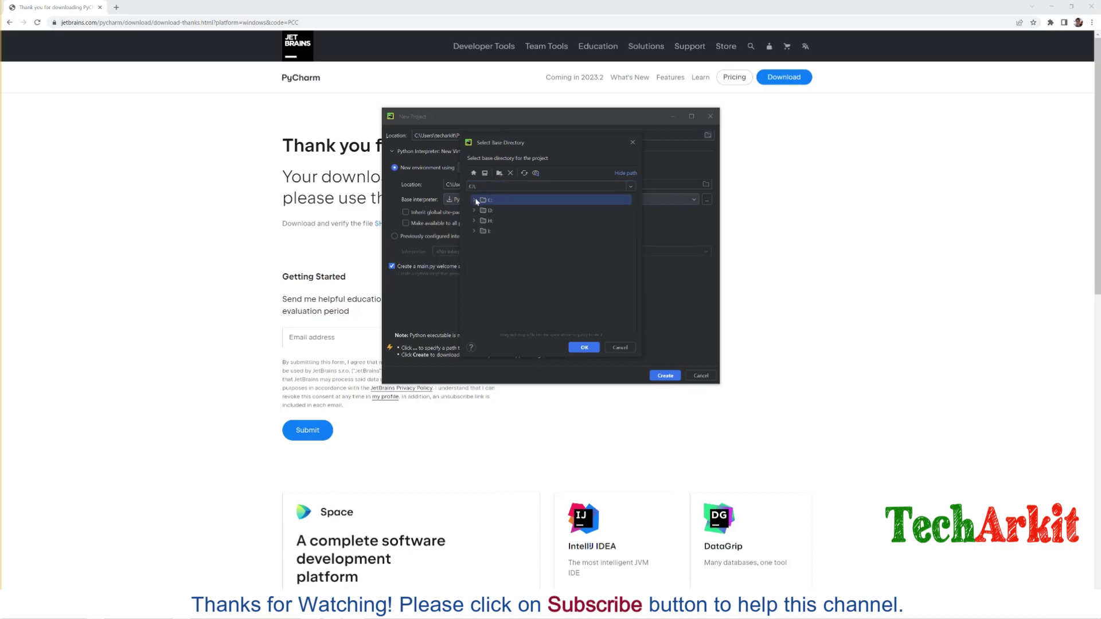
click(474, 231)
click(475, 231)
click(474, 222)
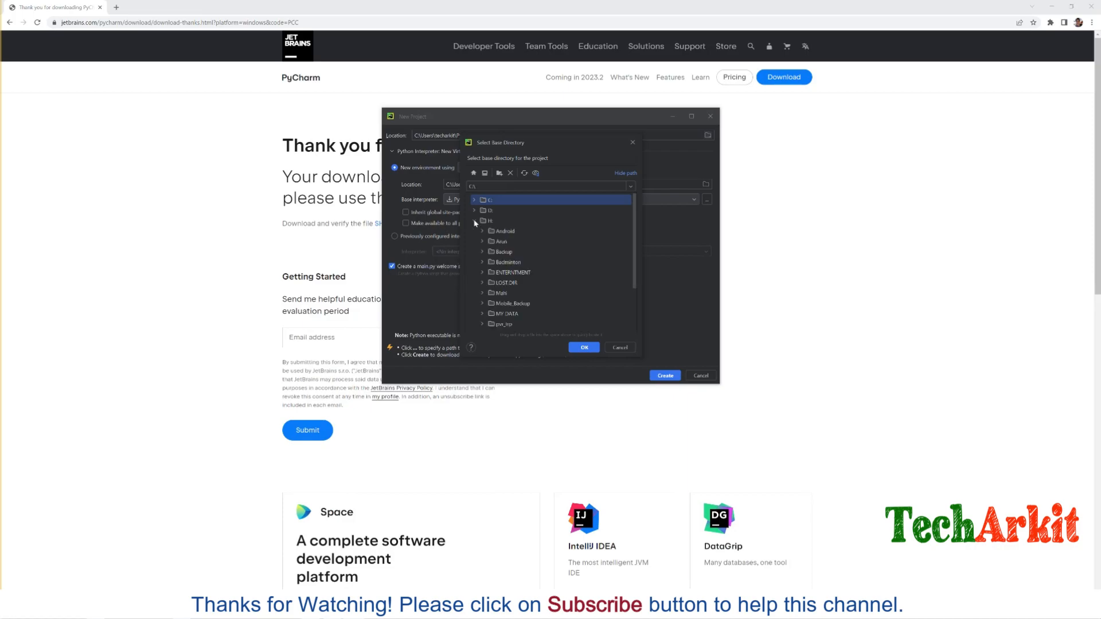
click(474, 221)
click(475, 232)
scroll(527, 267, down, 5)
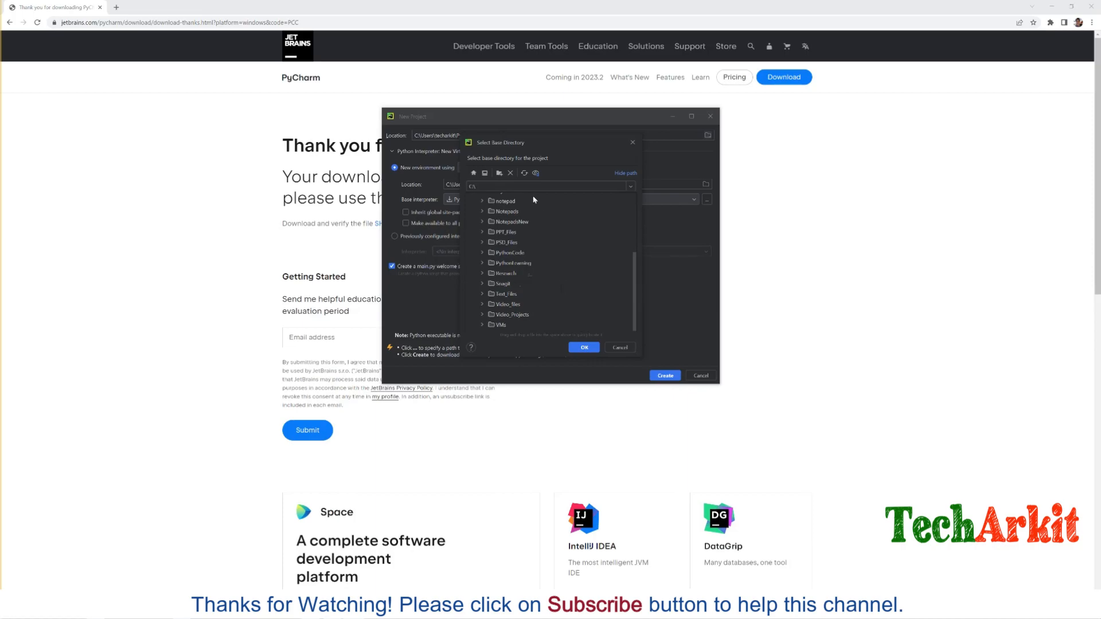
Step: Create a new folder named MyPythonProj on the C: drive
click(499, 172)
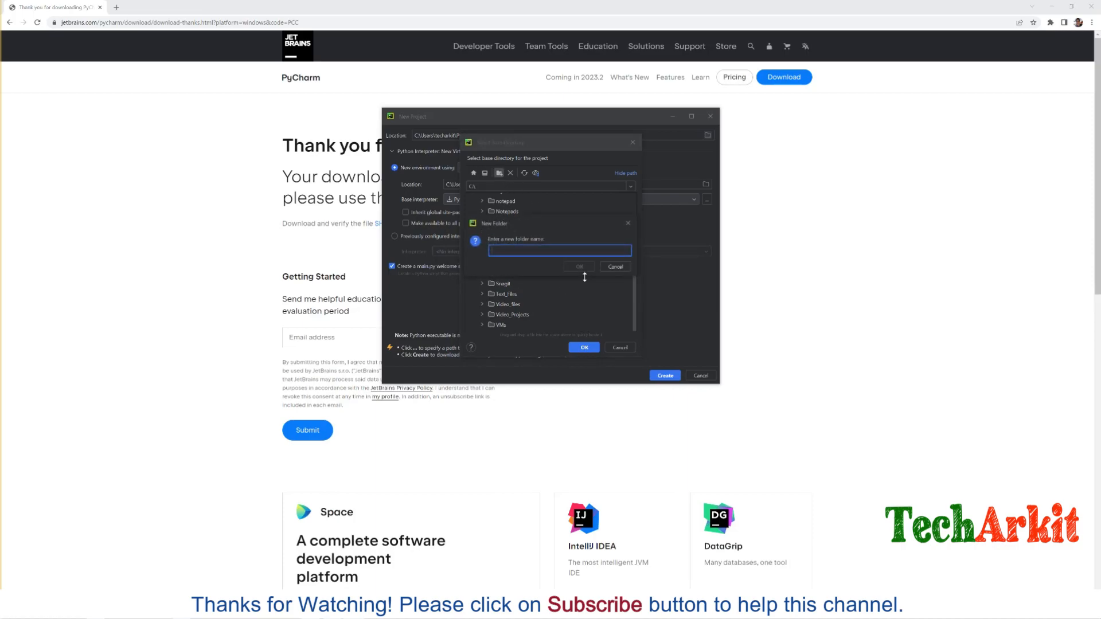
text(My)
text(j)
click(591, 268)
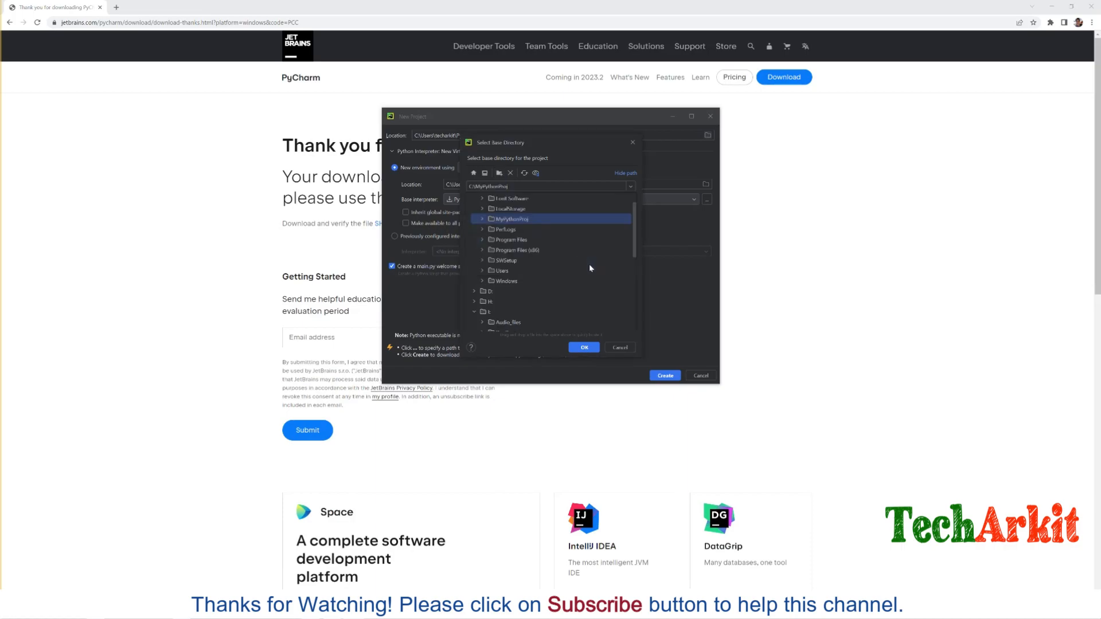
Step: Reopen the folder chooser and create a new MyPython folder on the I: drive
click(593, 347)
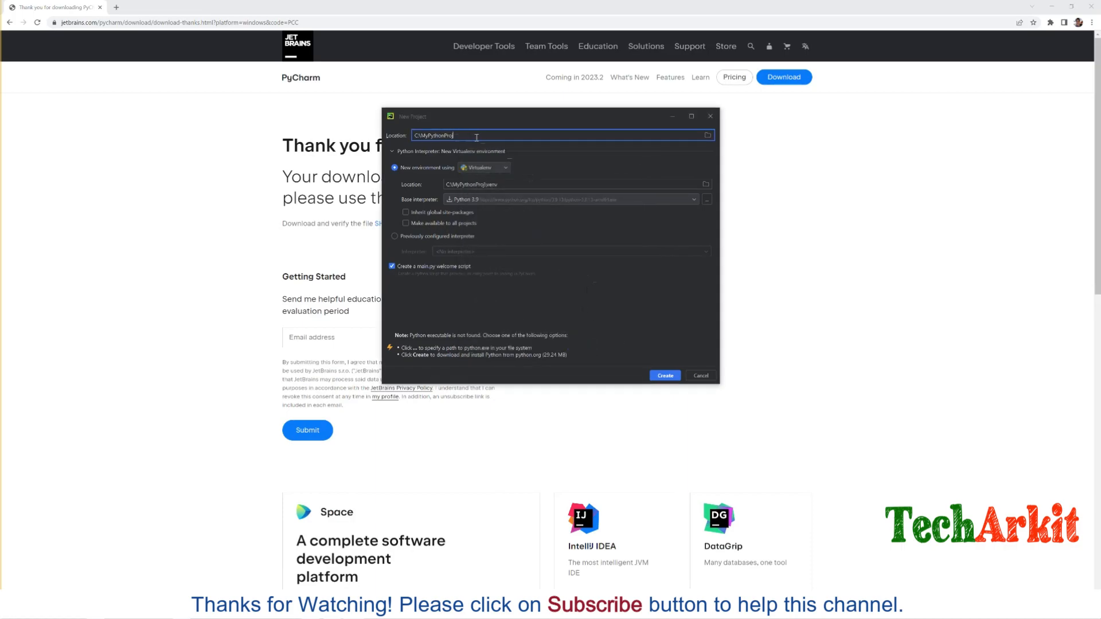
click(707, 135)
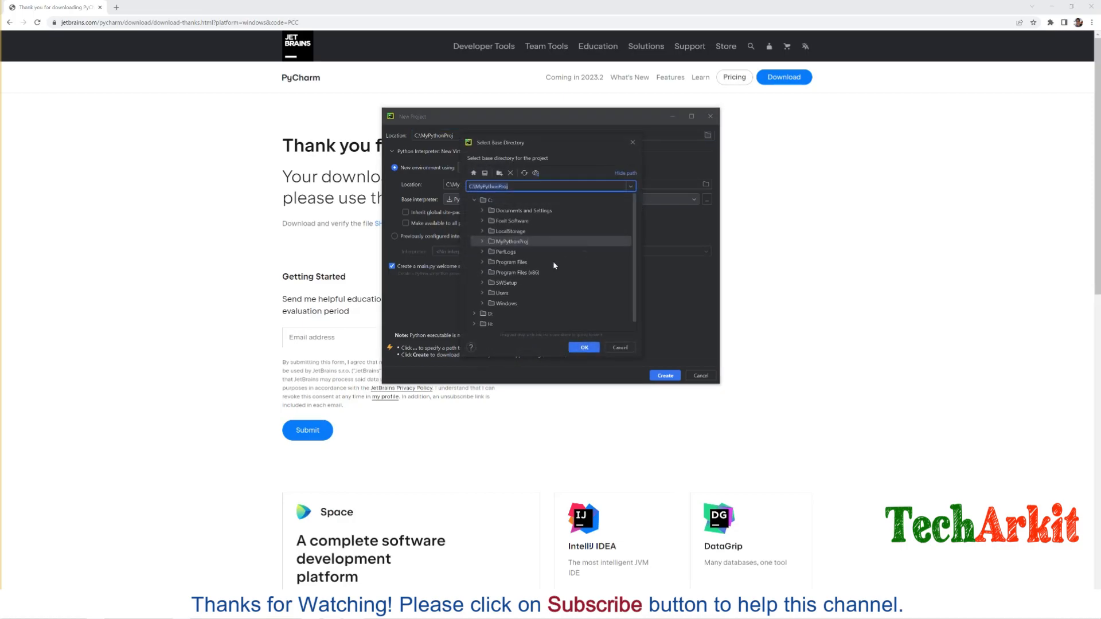
click(475, 199)
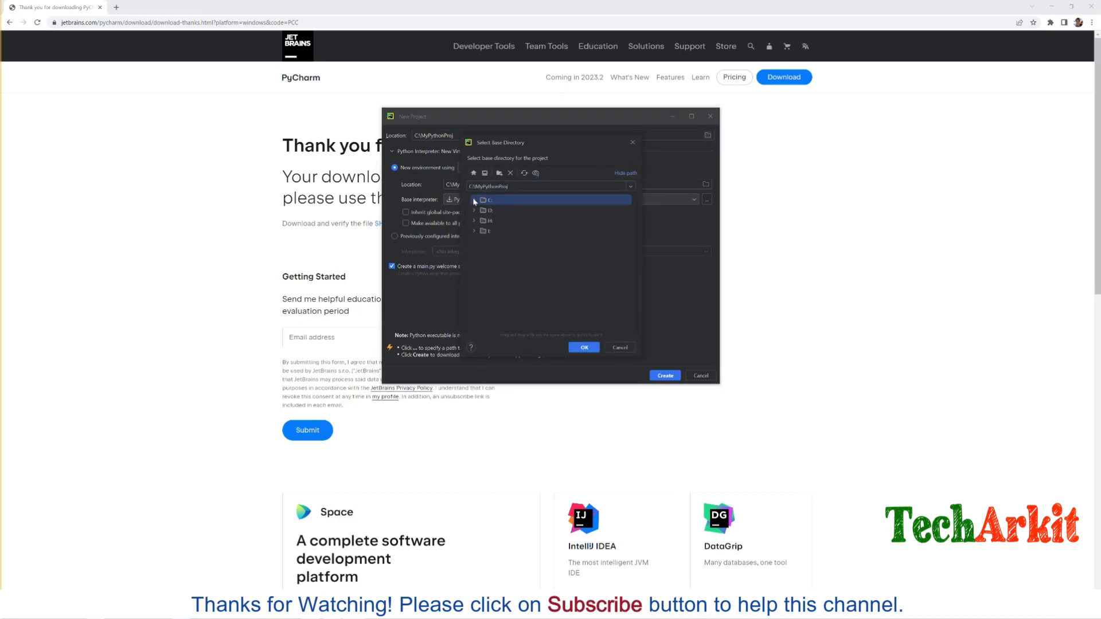
click(475, 230)
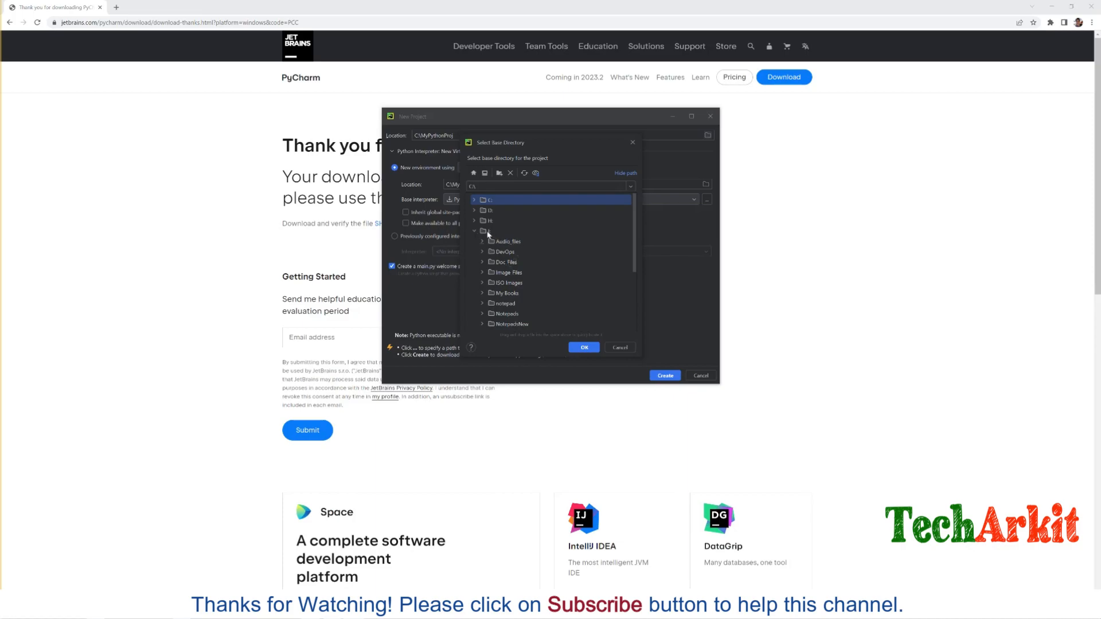
click(488, 231)
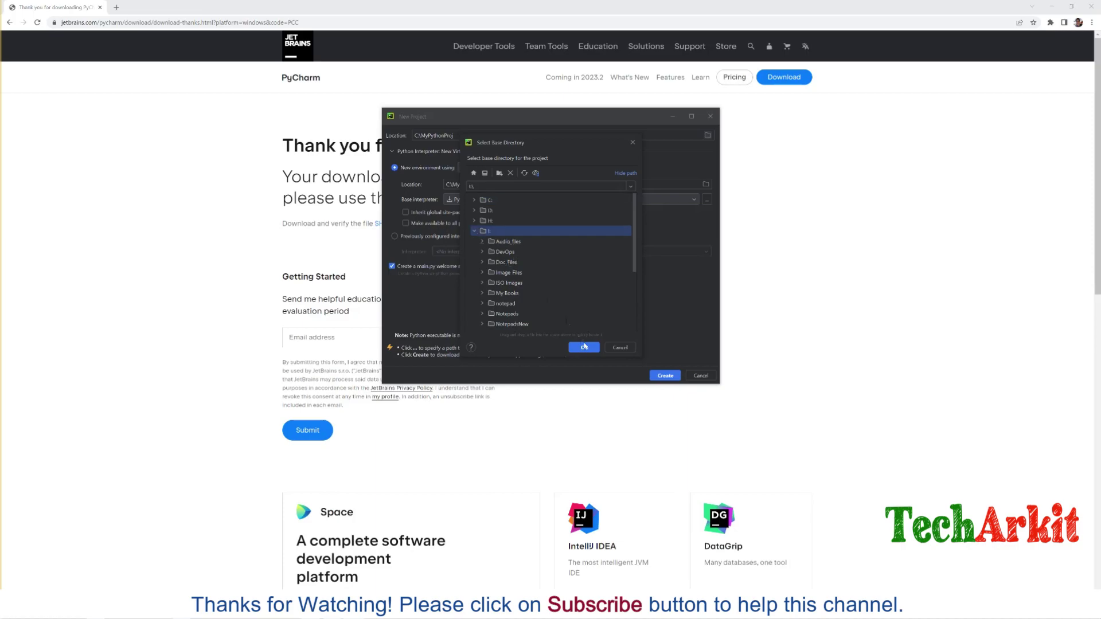
click(499, 173)
text(MyPython)
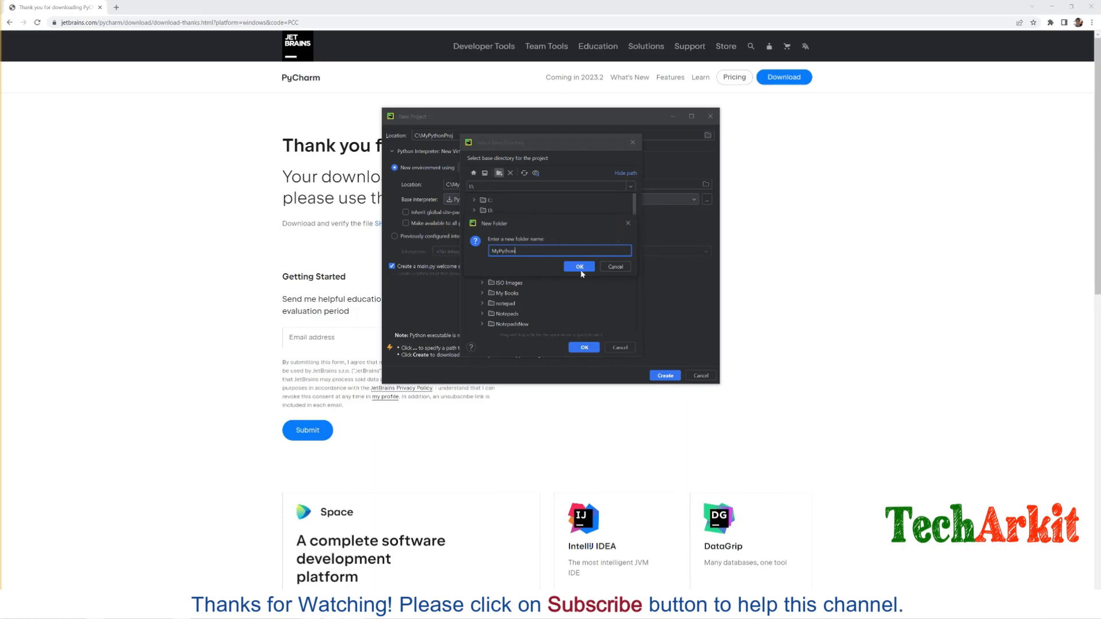
click(580, 266)
scroll(553, 272, down, 3)
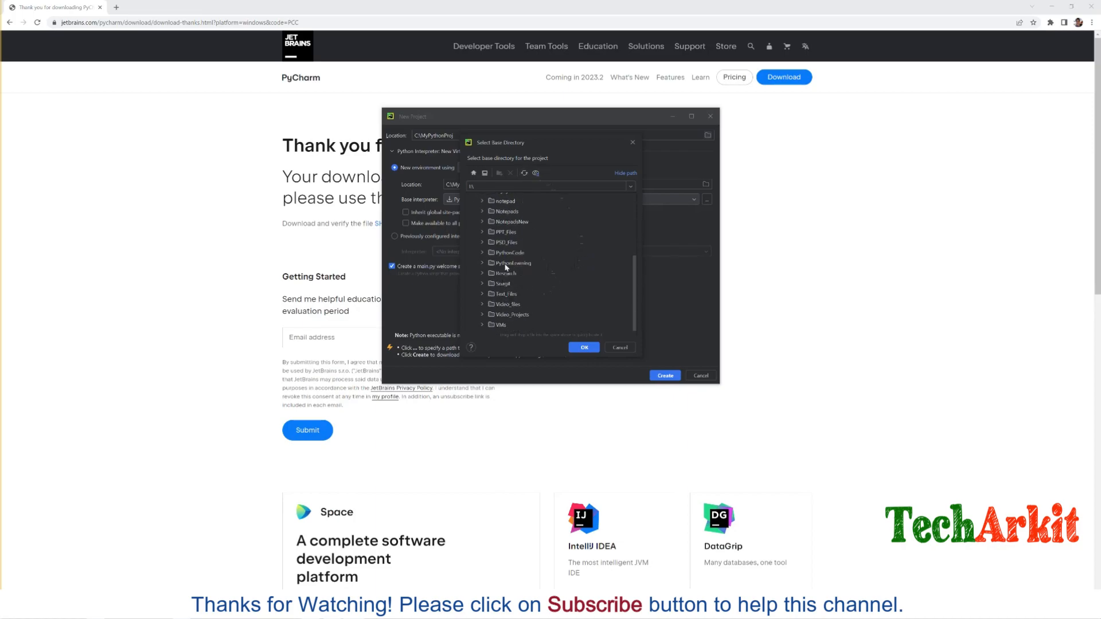
Step: Set I:\MyPython as the new project's location
click(509, 221)
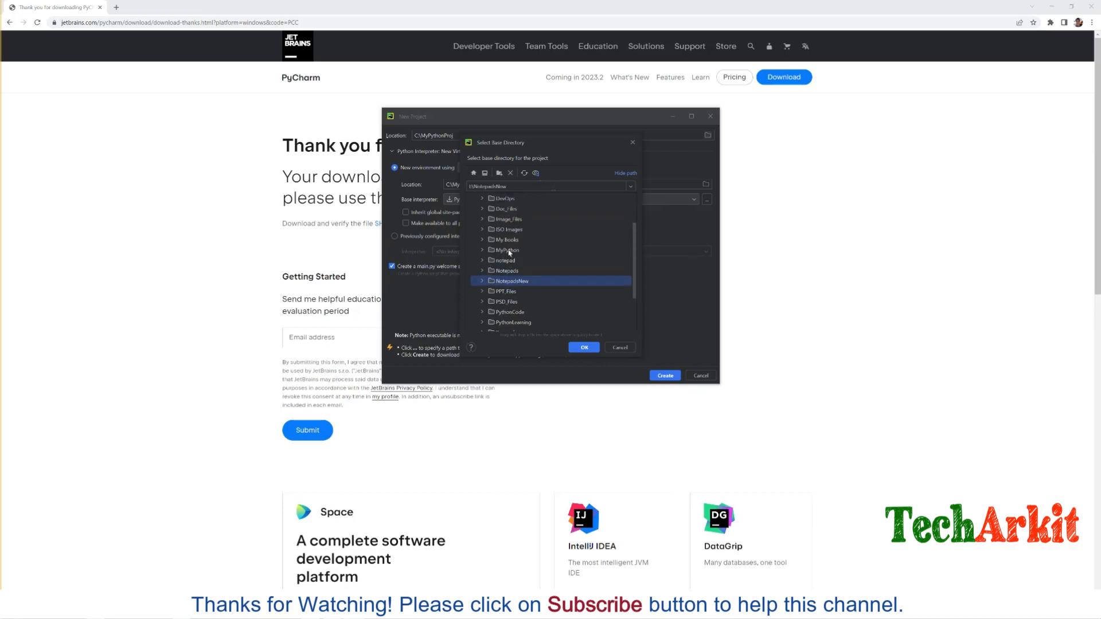
click(508, 250)
click(585, 349)
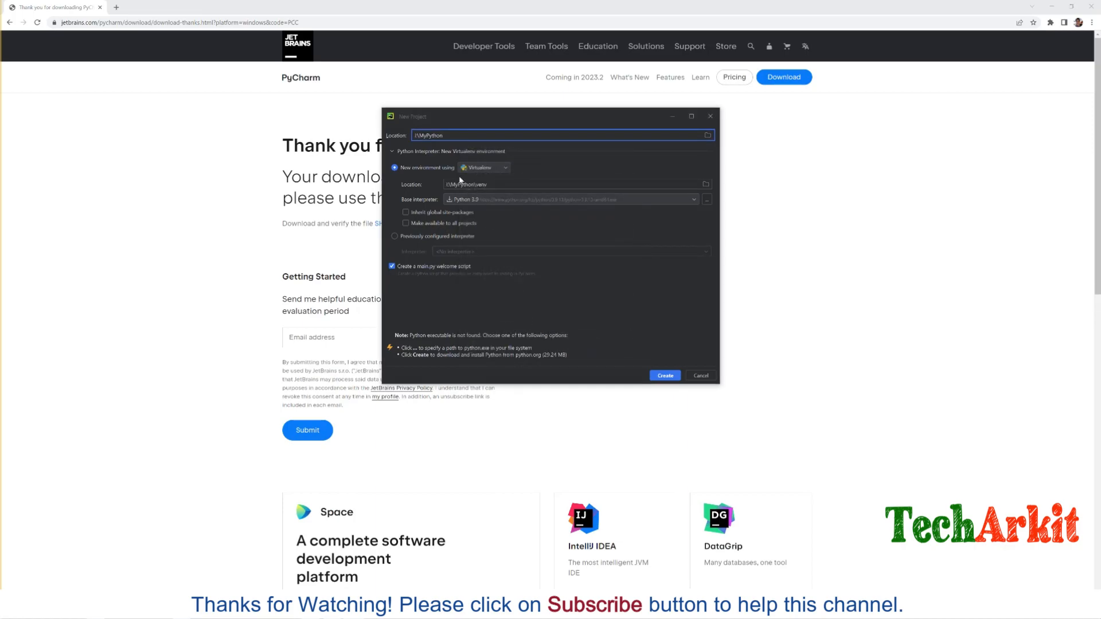
drag(458, 135, 410, 136)
Step: Keep Virtualenv as environment and choose Python 3.10 as base interpreter
click(486, 169)
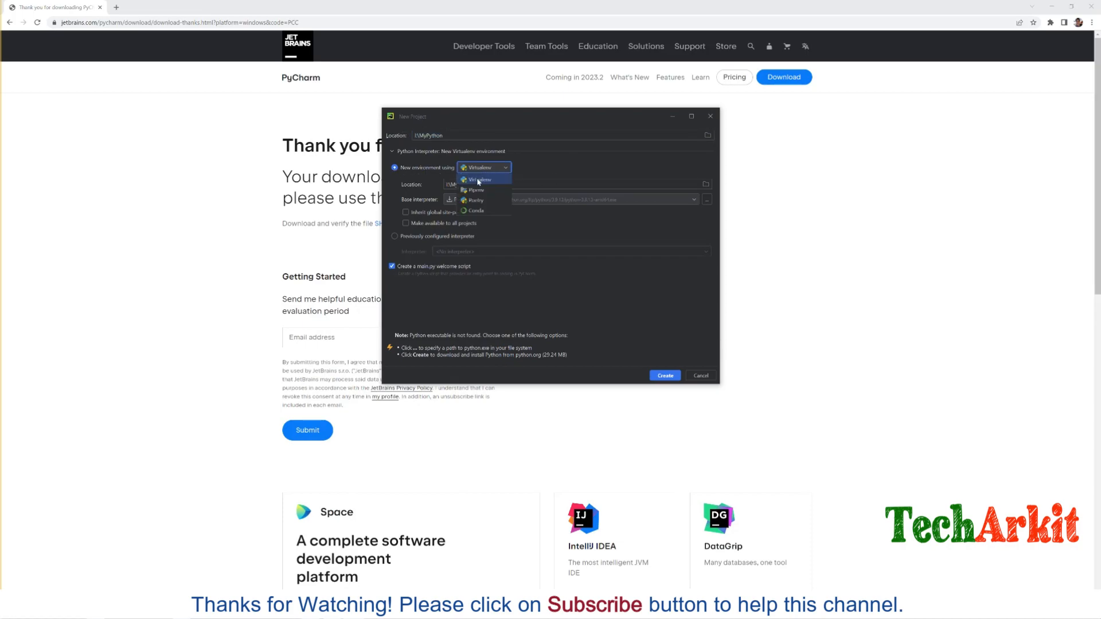
click(479, 182)
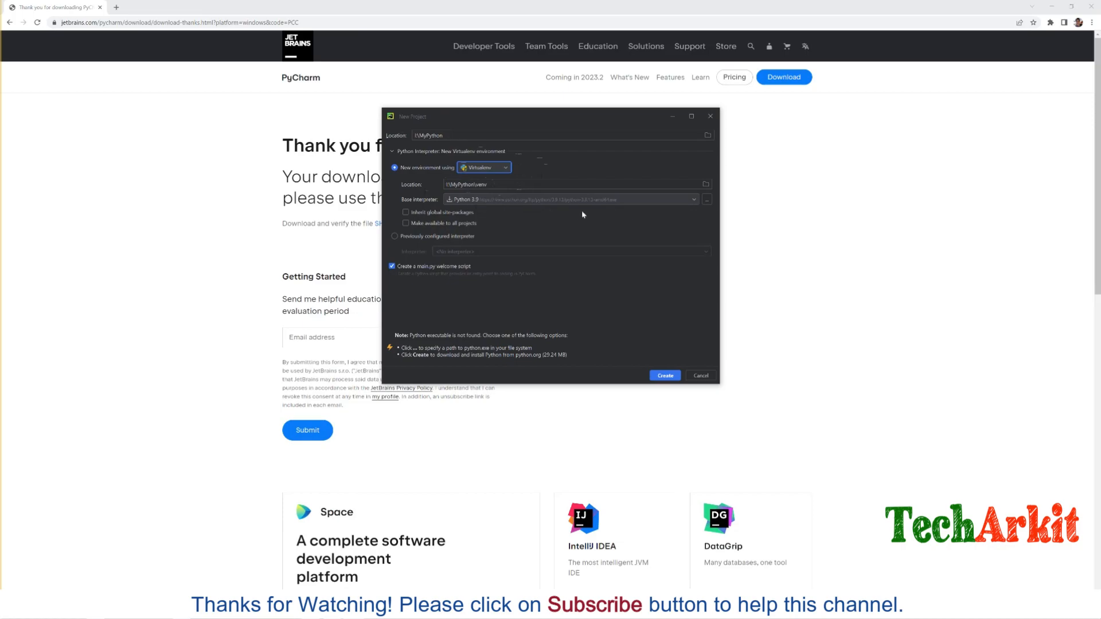
click(529, 199)
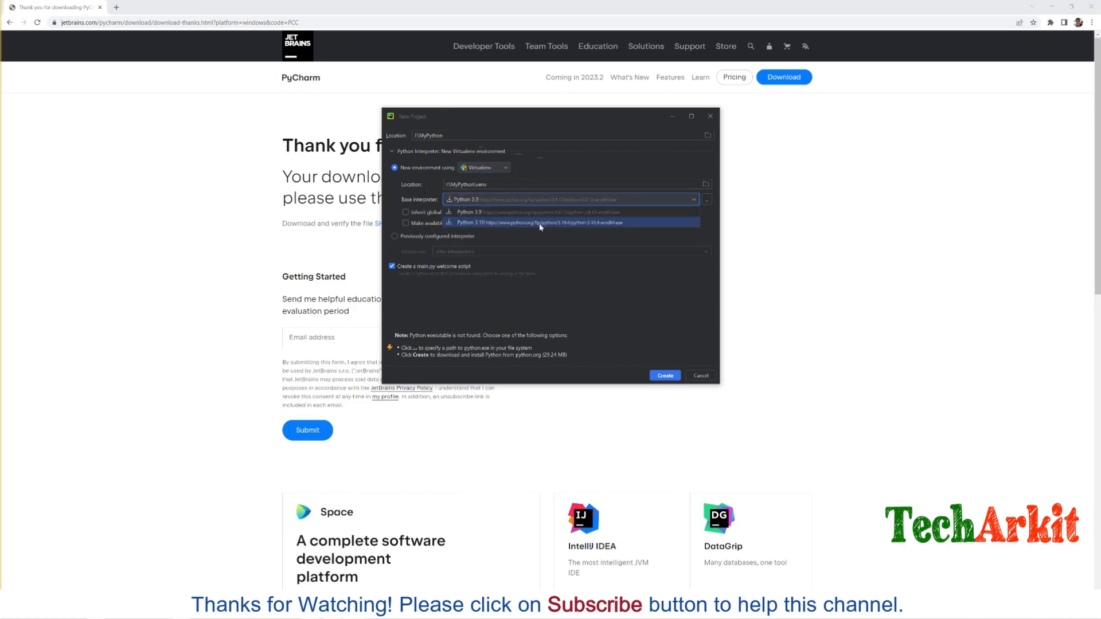
click(543, 222)
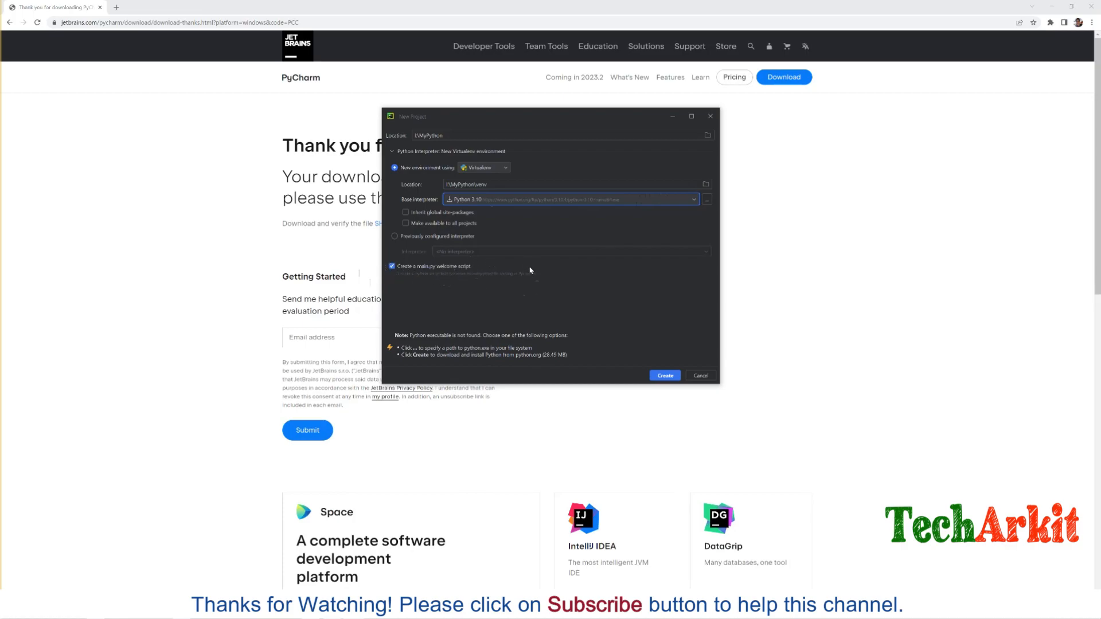
Step: Create the MyPython project, maximize the IDE and narrow the project files panel
click(666, 376)
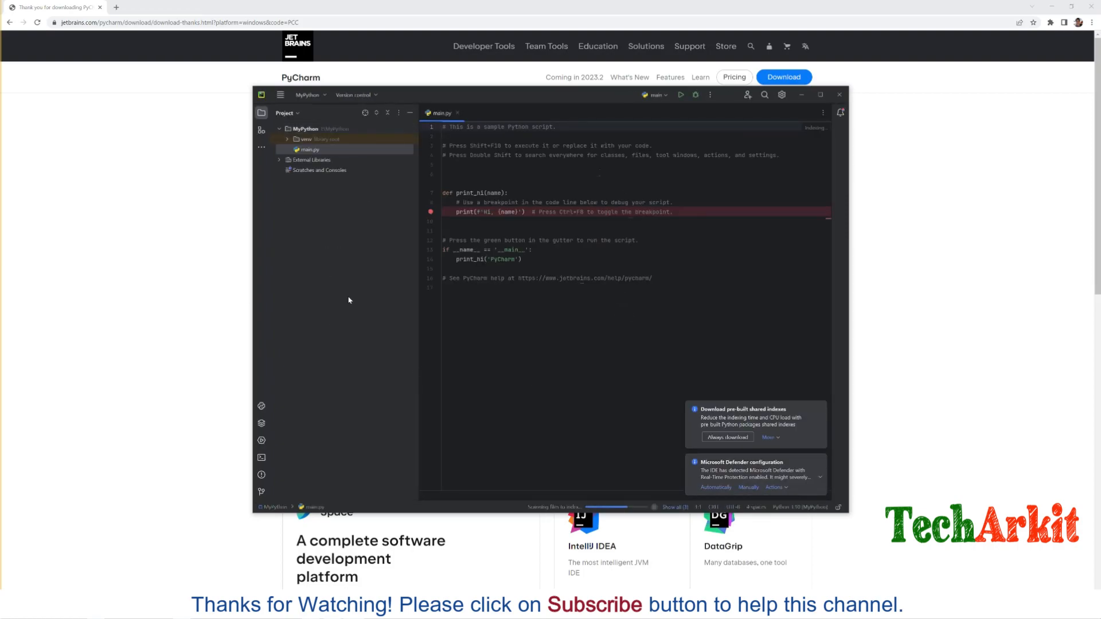
click(819, 96)
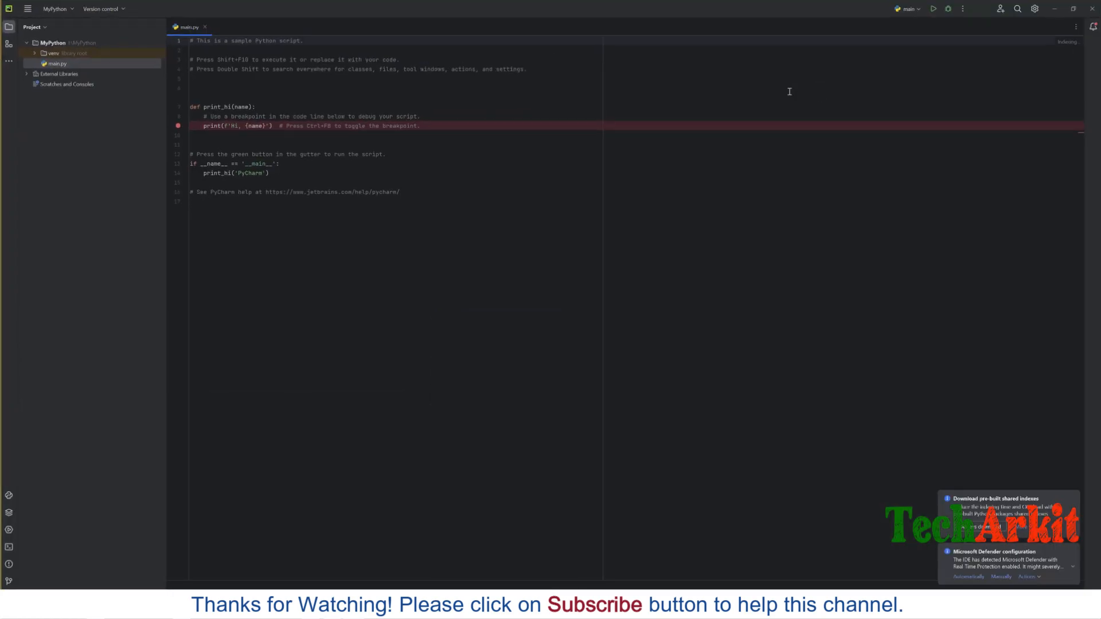
click(382, 336)
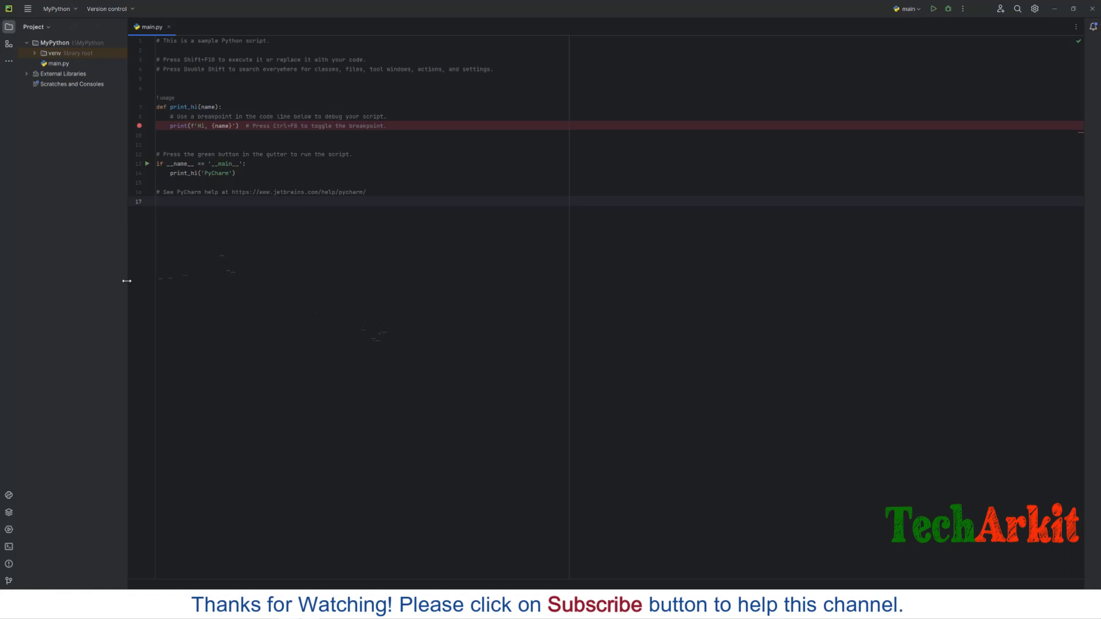
drag(127, 282, 116, 281)
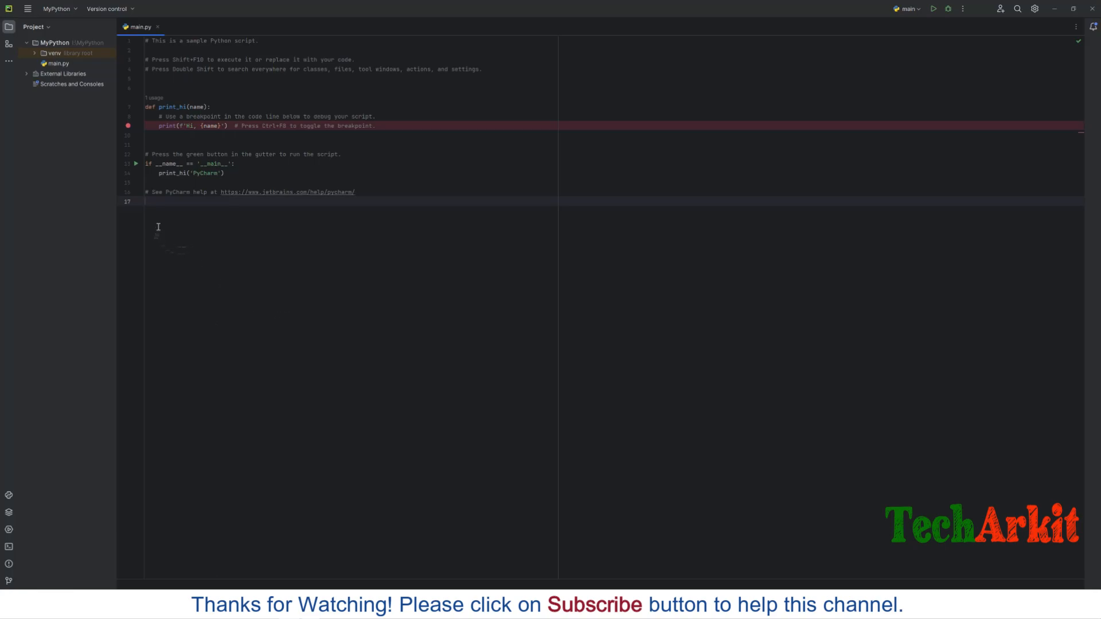
Step: Reach Settings > Project: MyPython > Python Interpreter and start adding a package
click(27, 11)
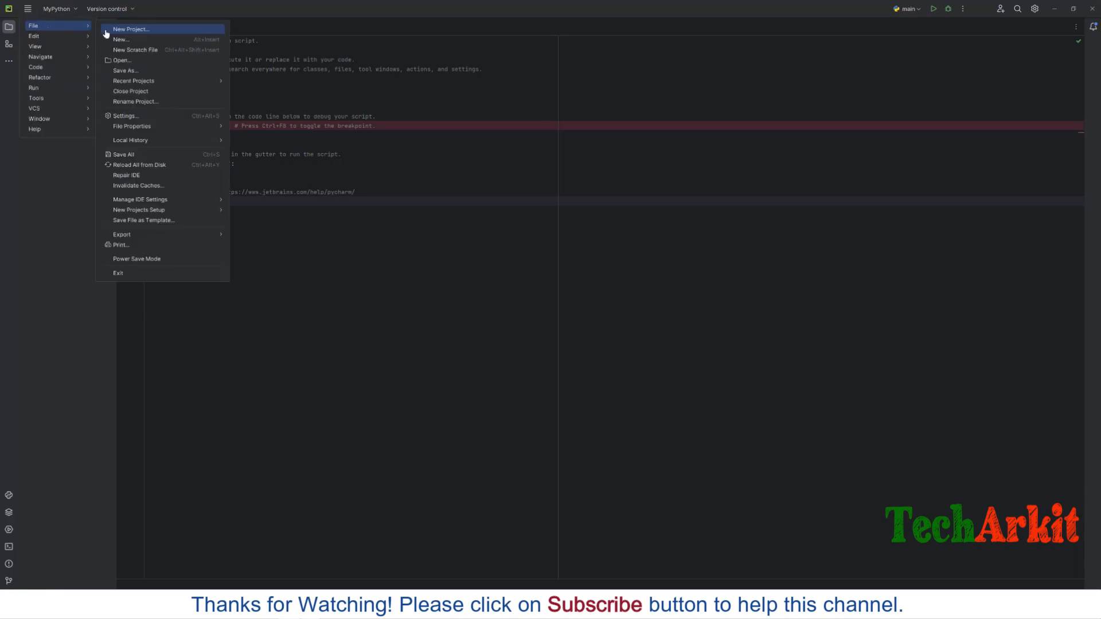
click(148, 118)
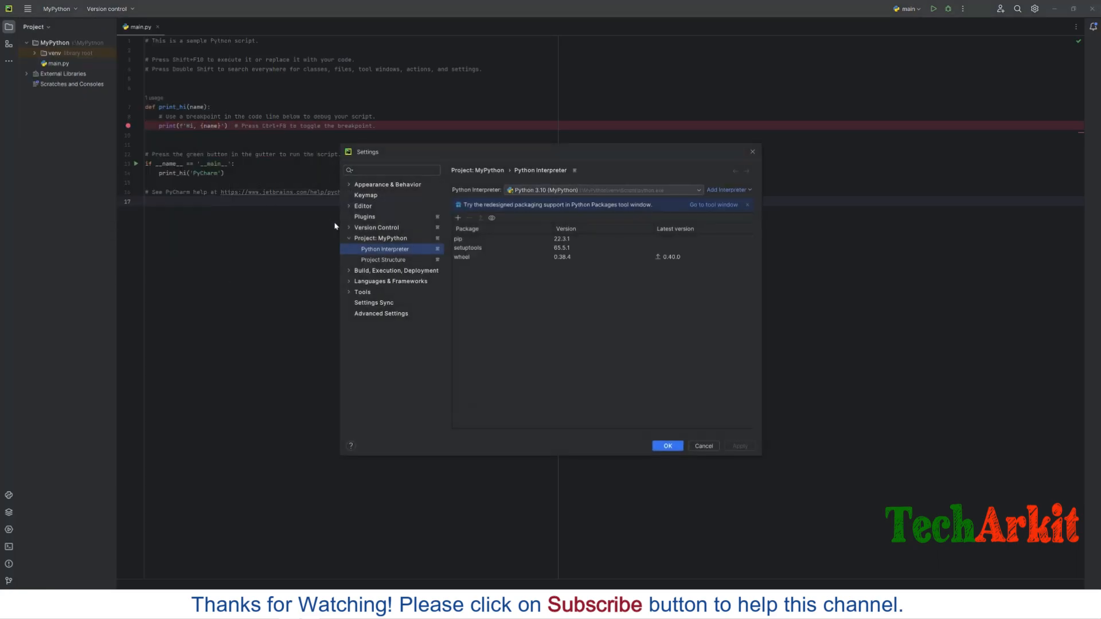
click(370, 239)
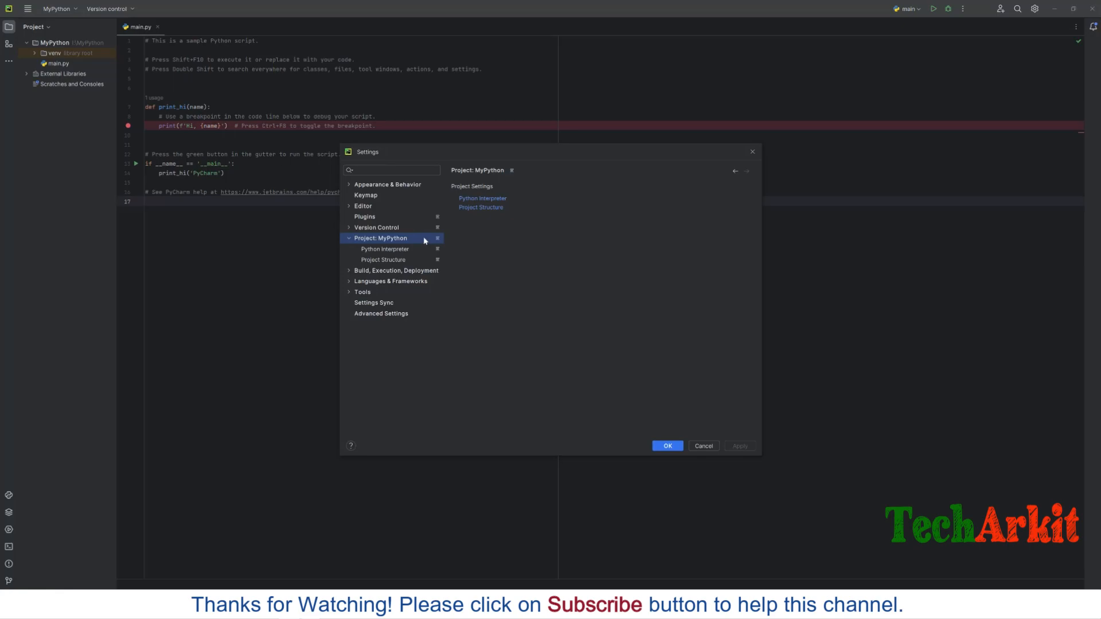
click(384, 249)
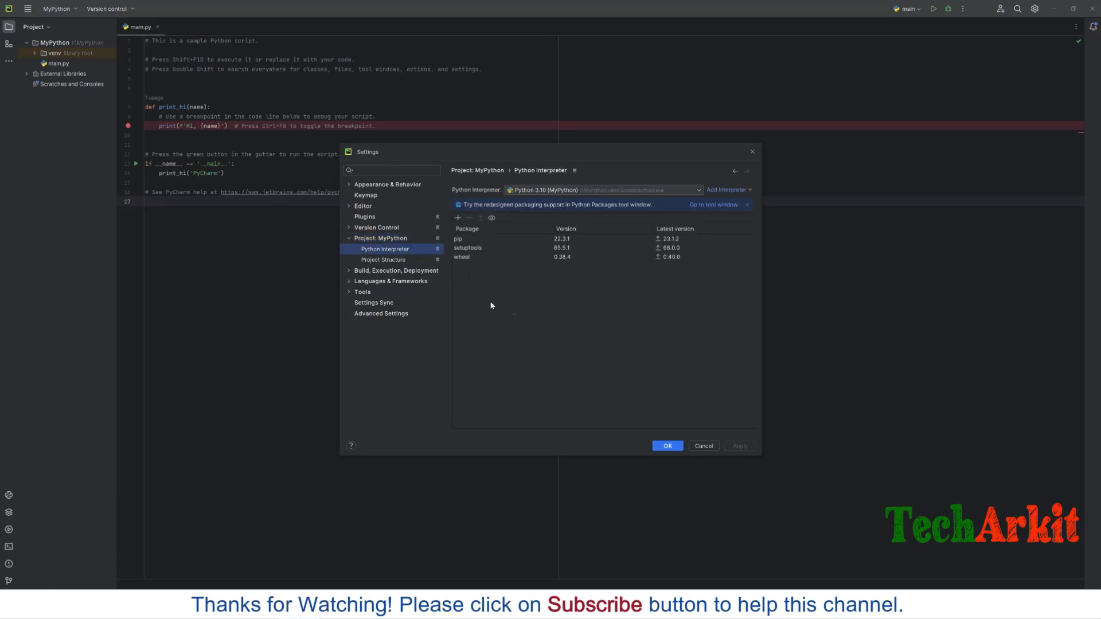
click(459, 218)
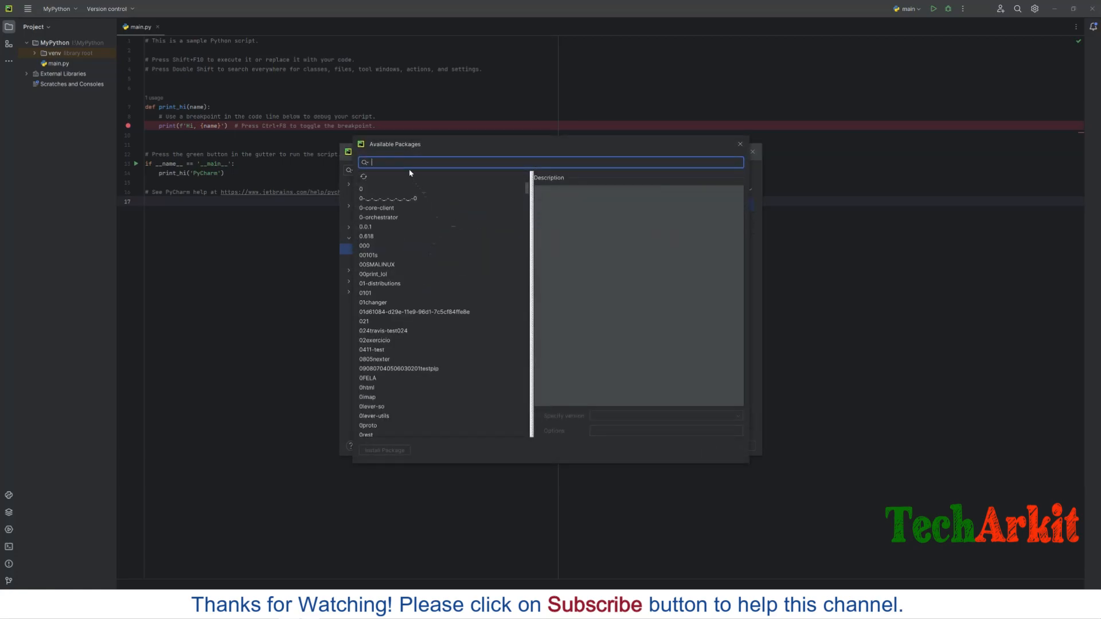
text(numpy)
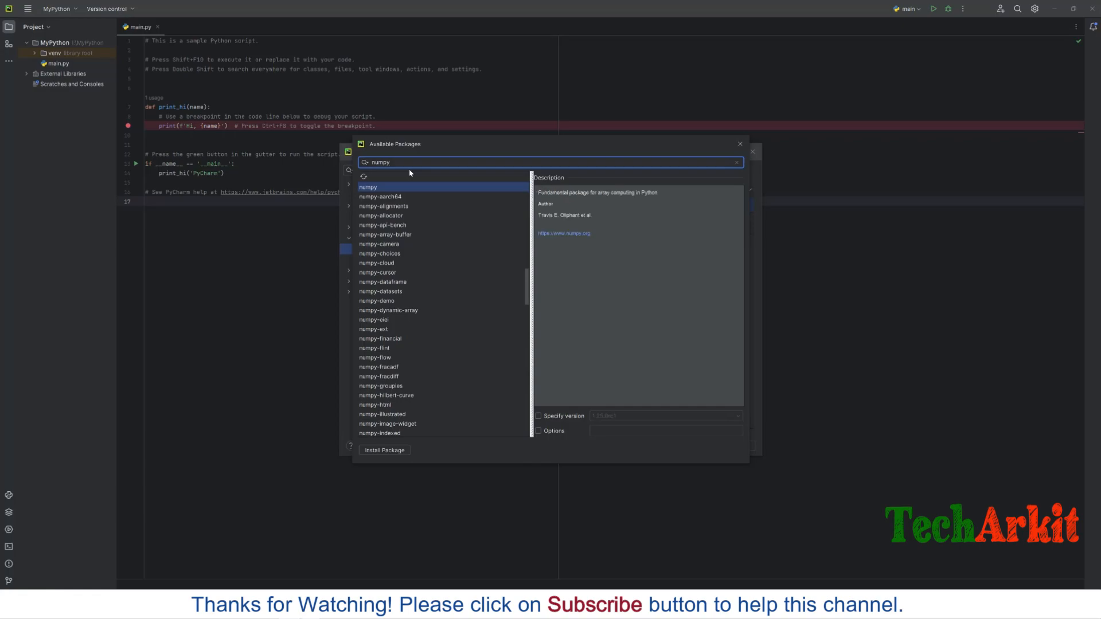
Step: Install the numpy package into the project interpreter
click(371, 189)
click(383, 450)
Step: Search for pandas, install it and close the Available Packages list
double_click(418, 161)
key(BackSpace)
text(p)
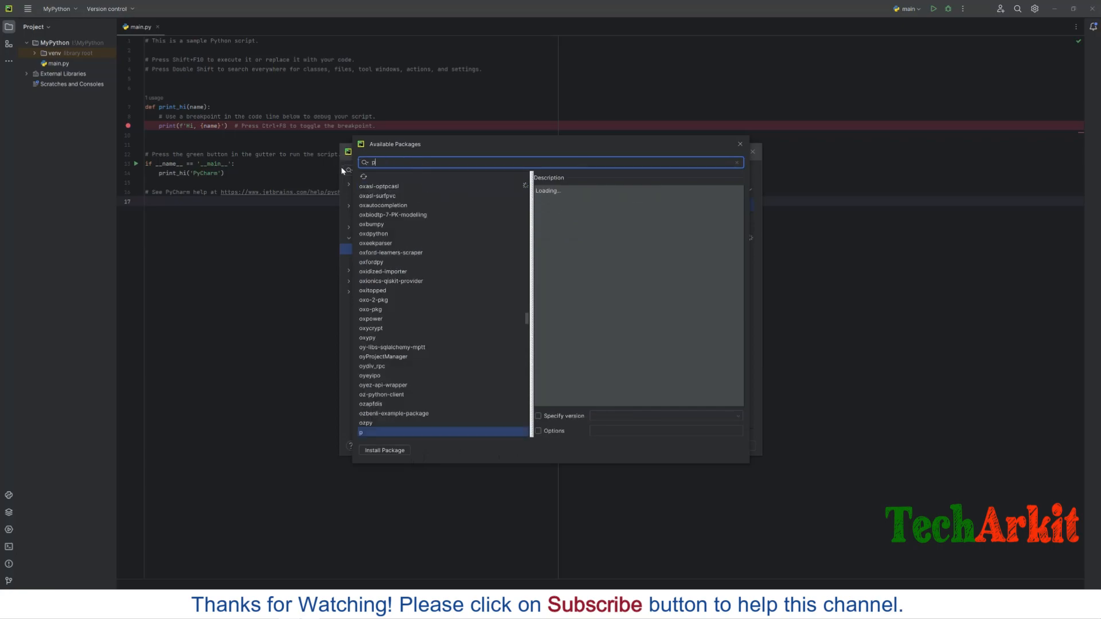
text(andas)
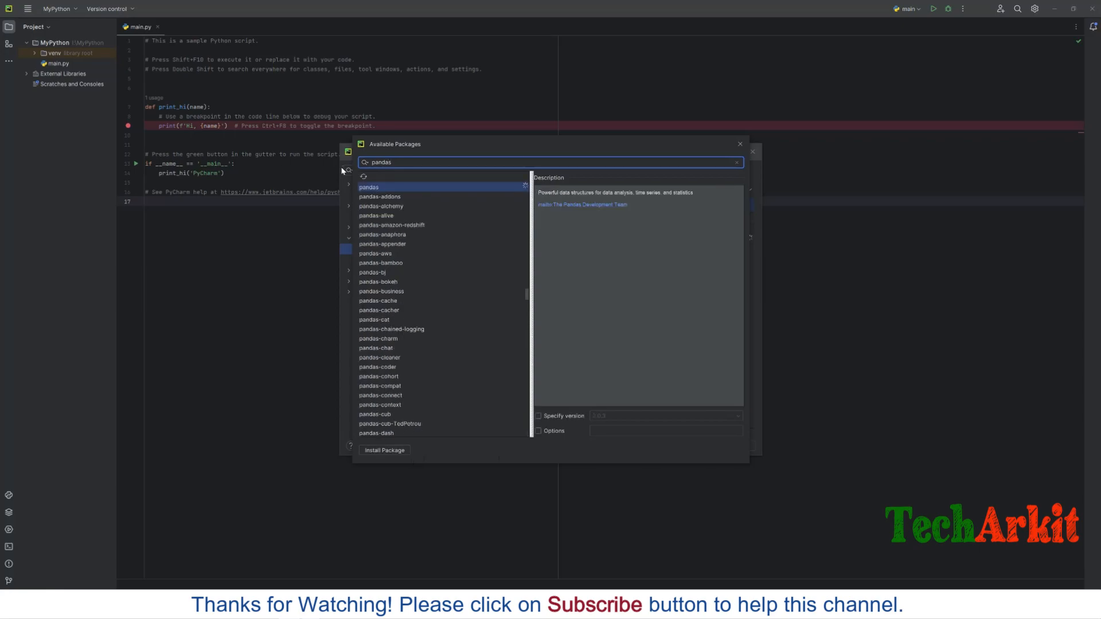
click(379, 189)
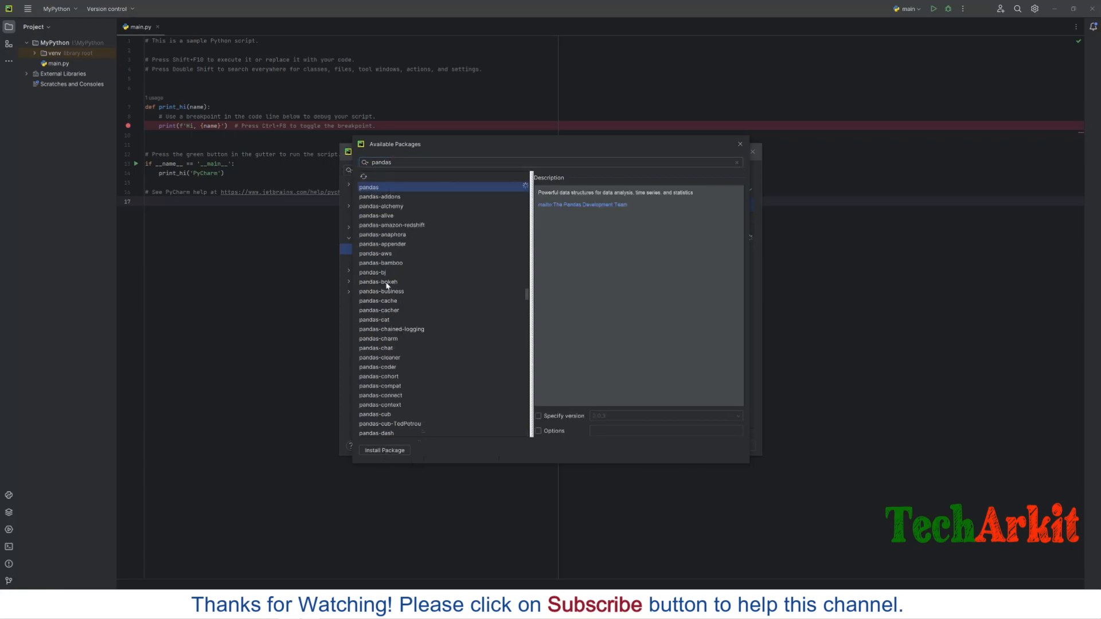
click(394, 453)
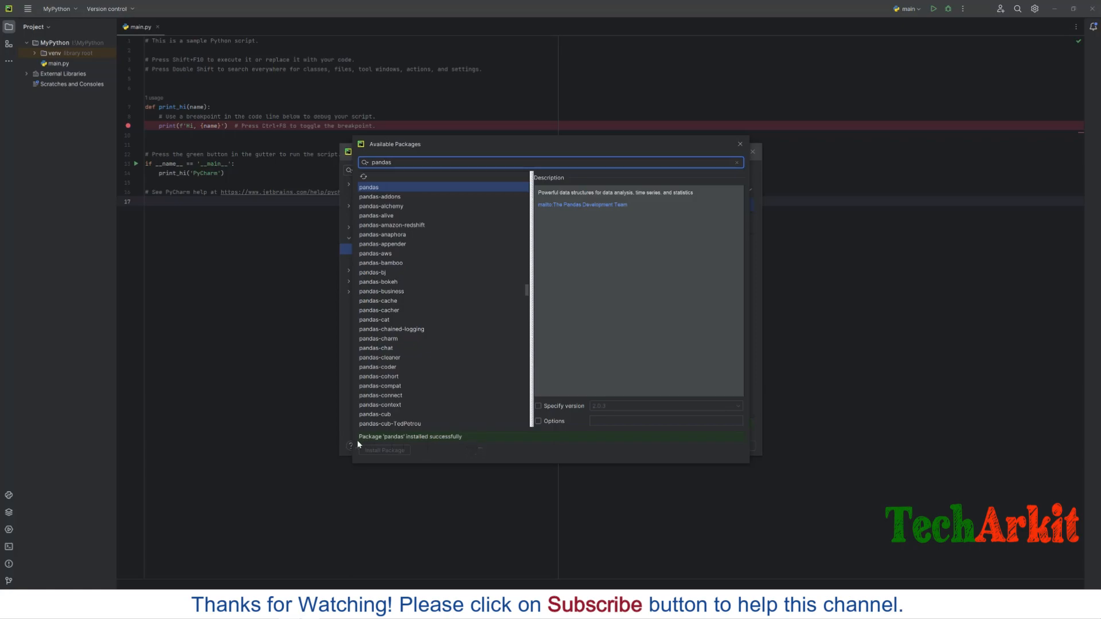
click(741, 145)
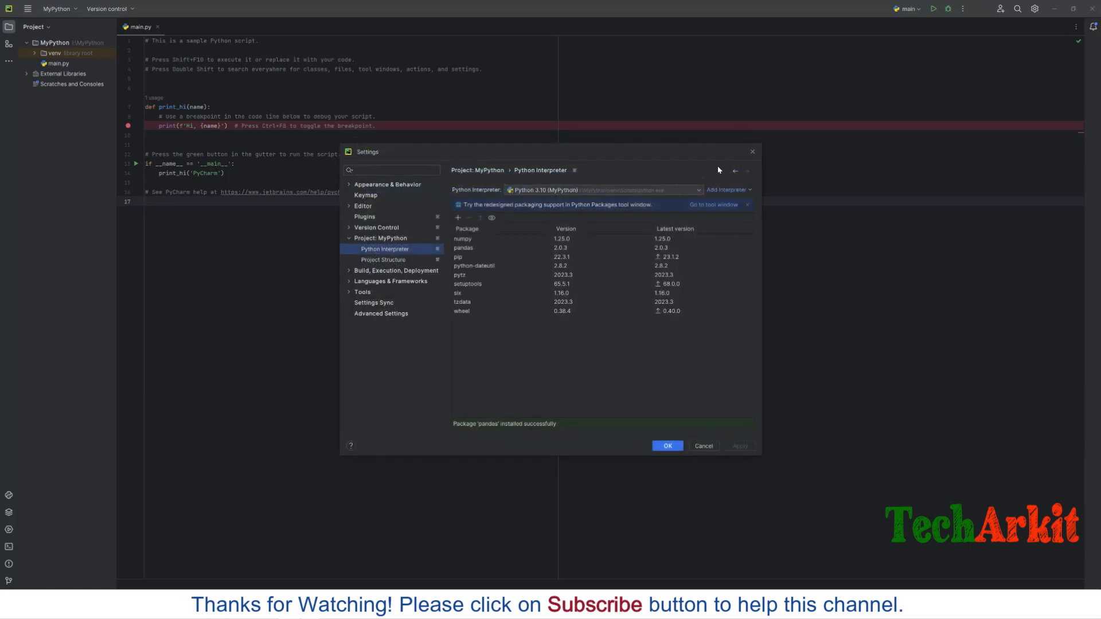
Step: Close Settings with OK and switch the run configuration to Current File for main.py
click(668, 445)
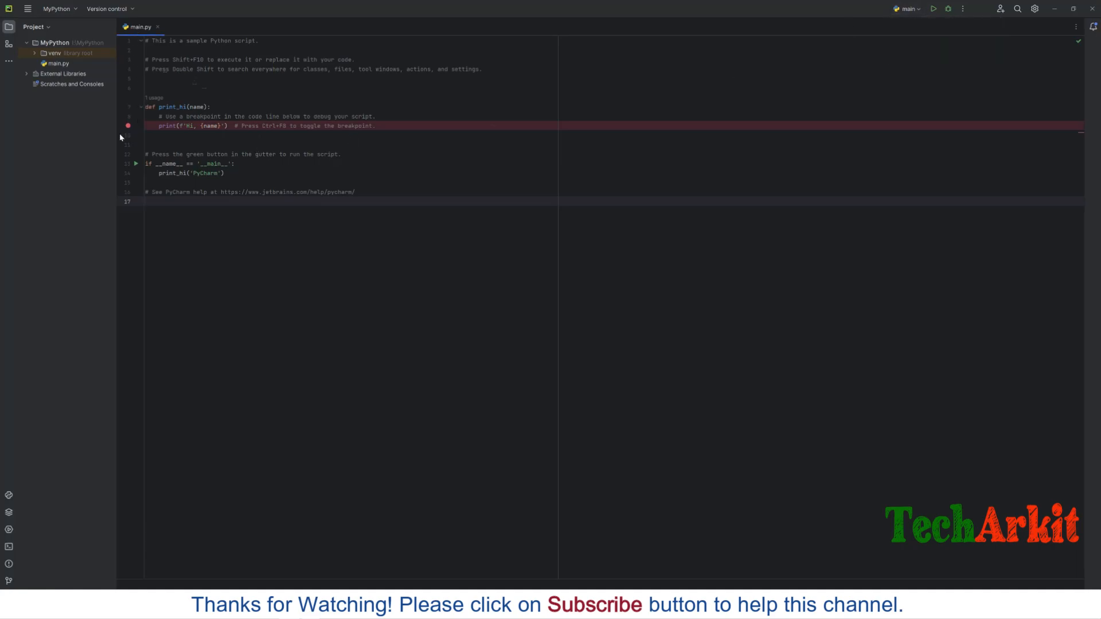
click(66, 65)
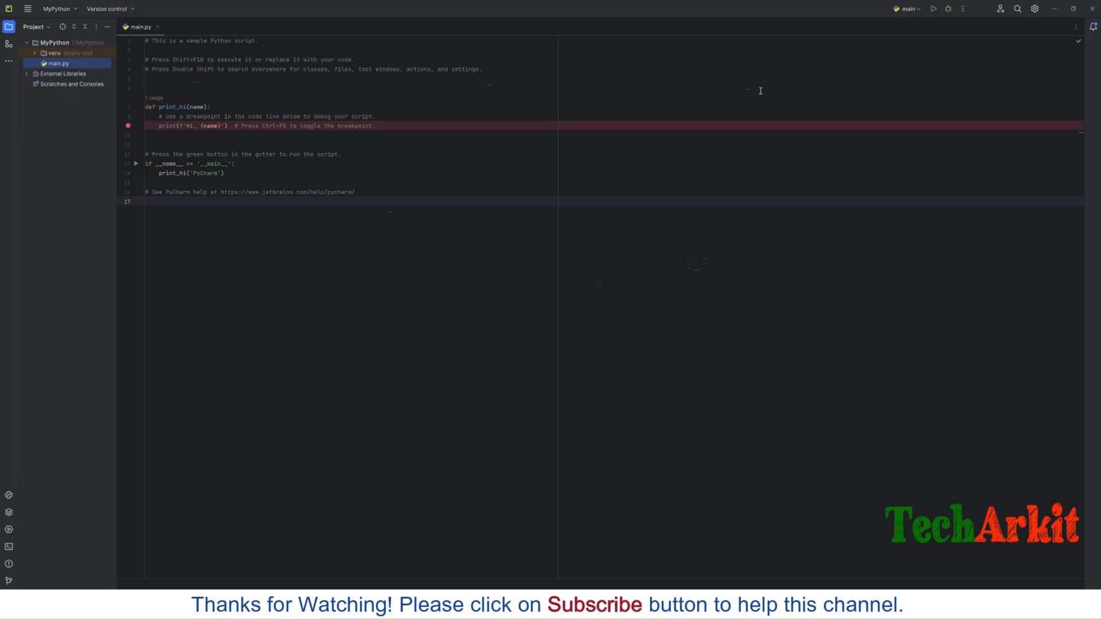
click(921, 13)
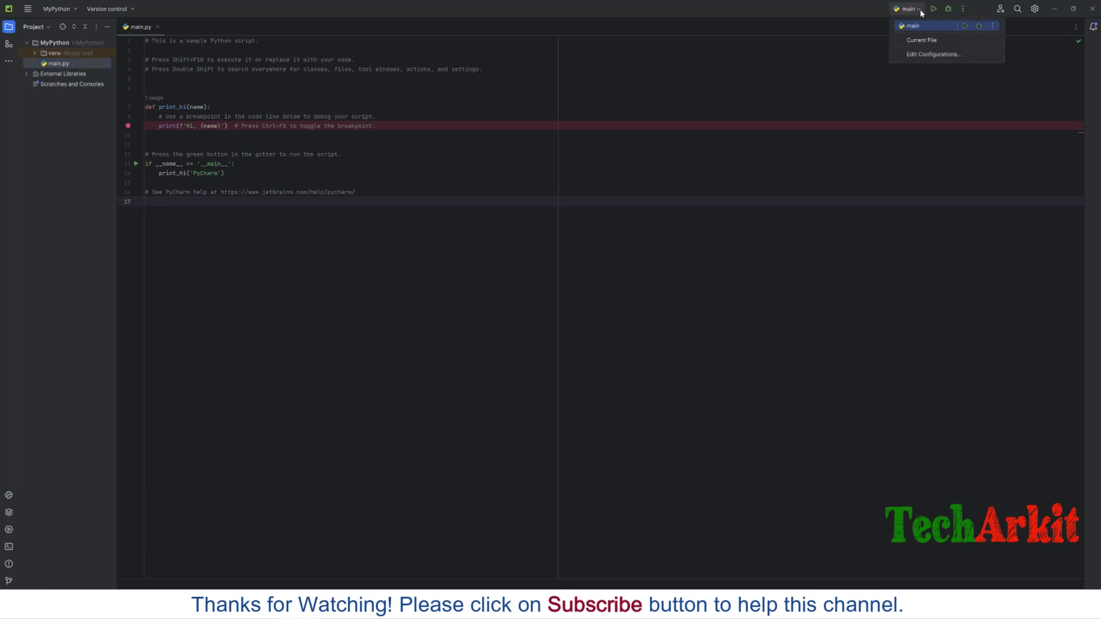
click(931, 44)
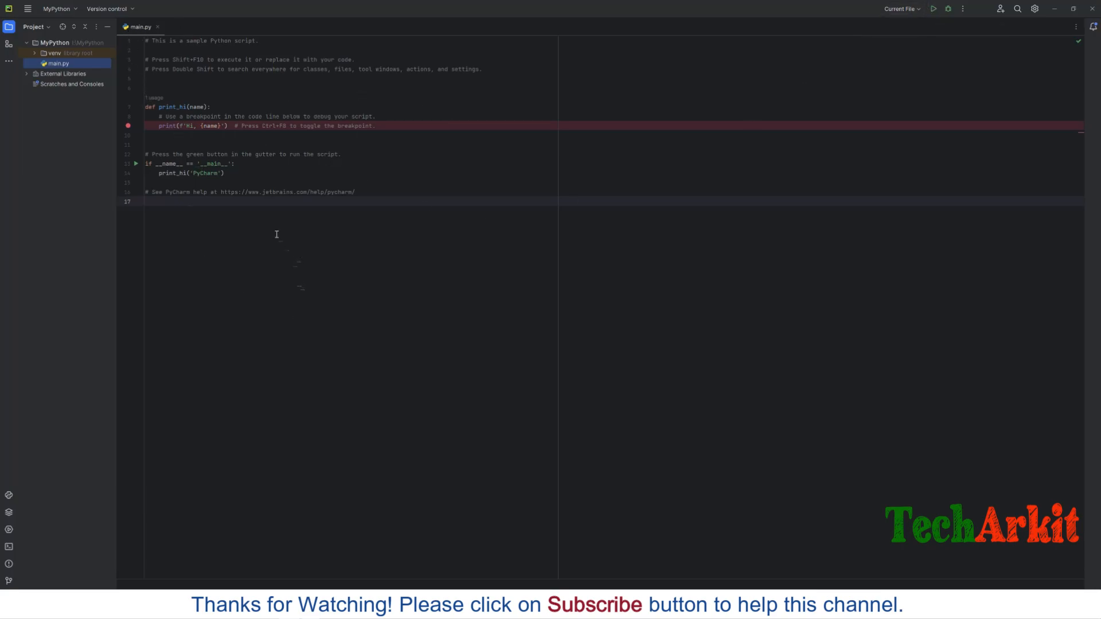
Step: Replace main.py's sample code with print("Welcome to TechArkit Python Training")
drag(145, 201, 137, 34)
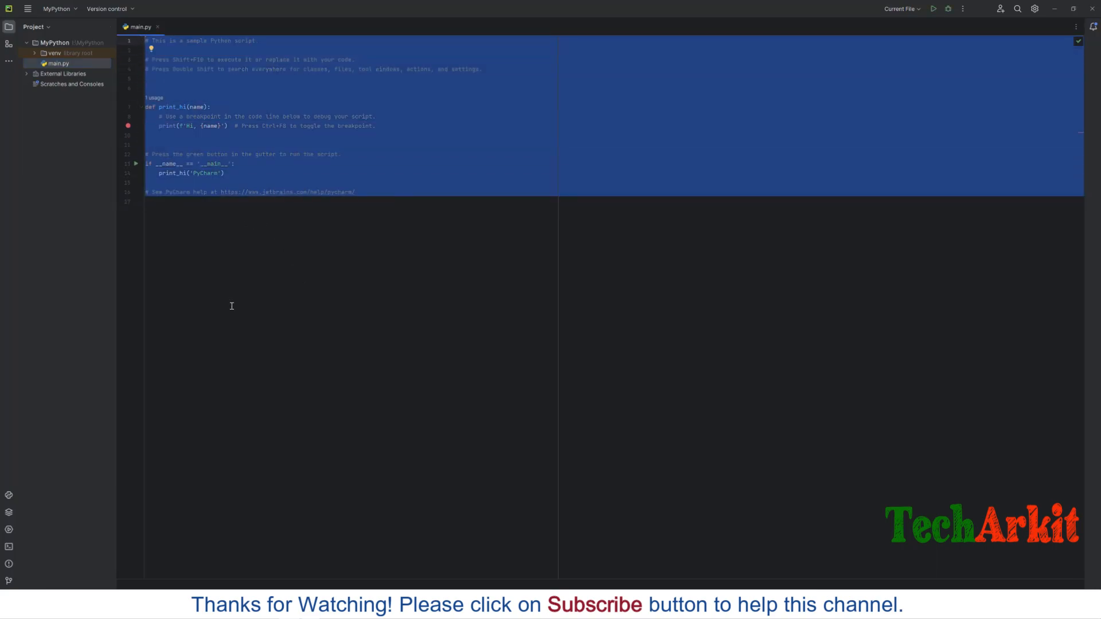
key(Delete)
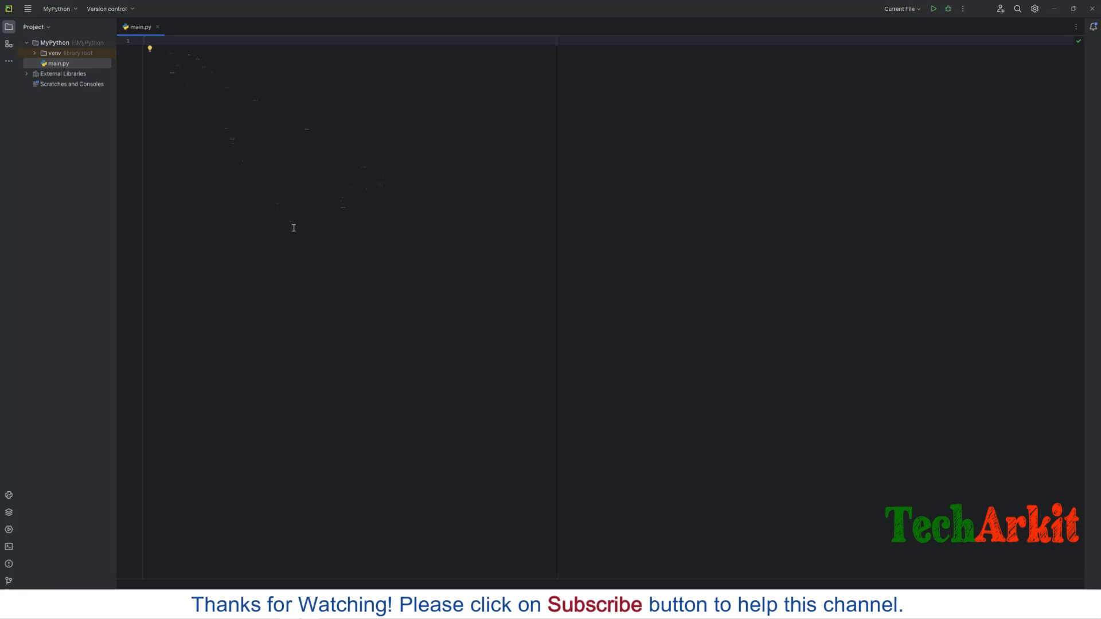
text(print()
key(Left)
text("Welcome to TechArkit Python Training)
key(Return)
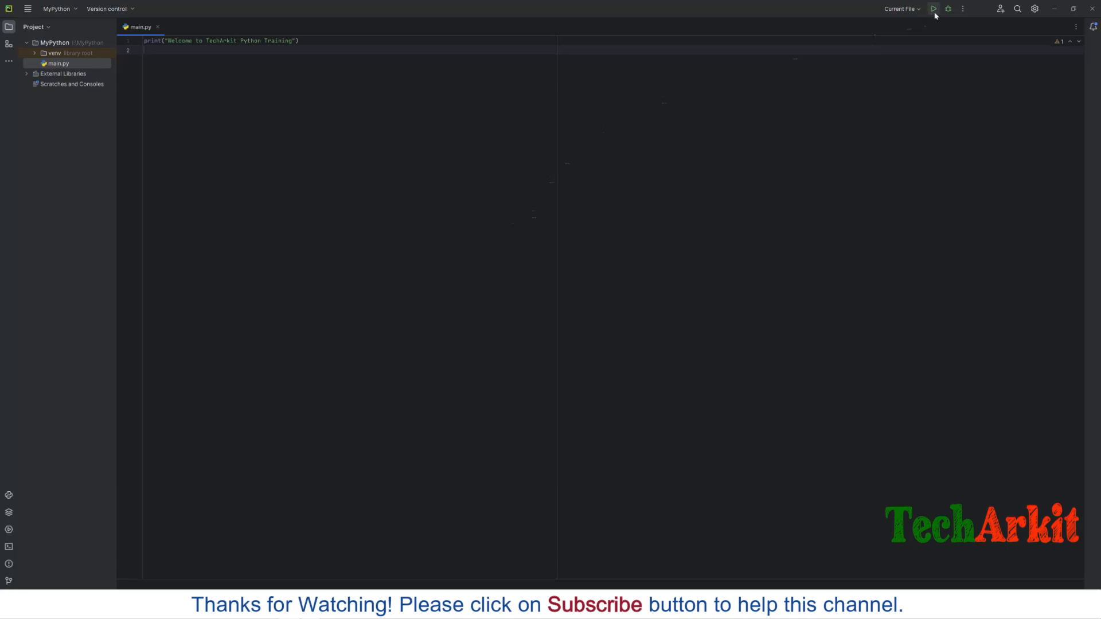
Step: Run main.py and check the welcome message and exit code 0 in the Run window
click(934, 11)
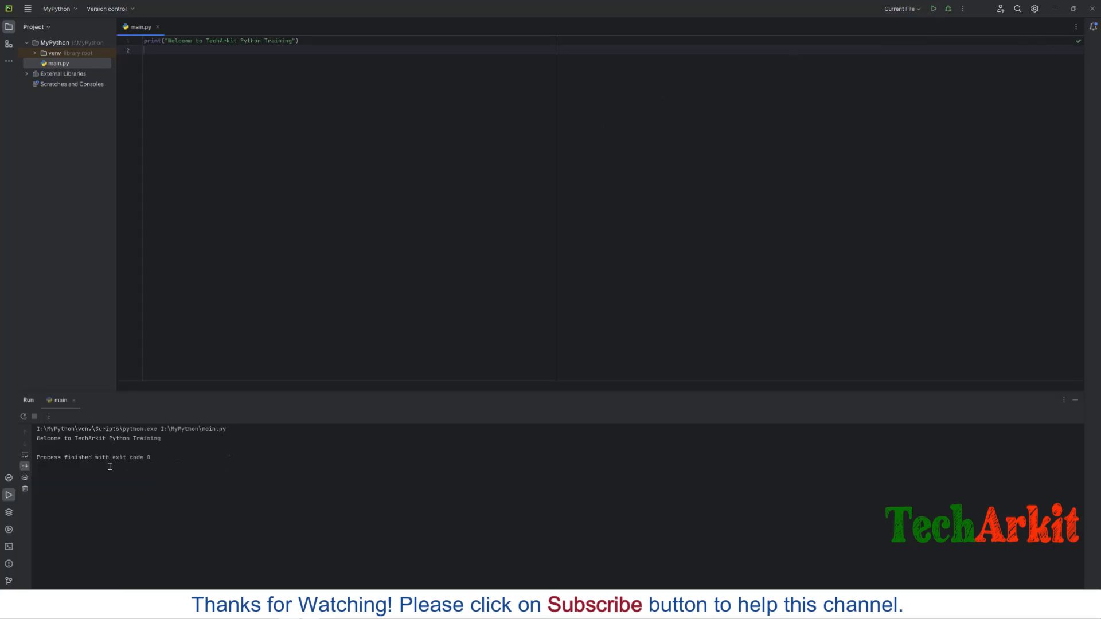
drag(37, 439, 165, 442)
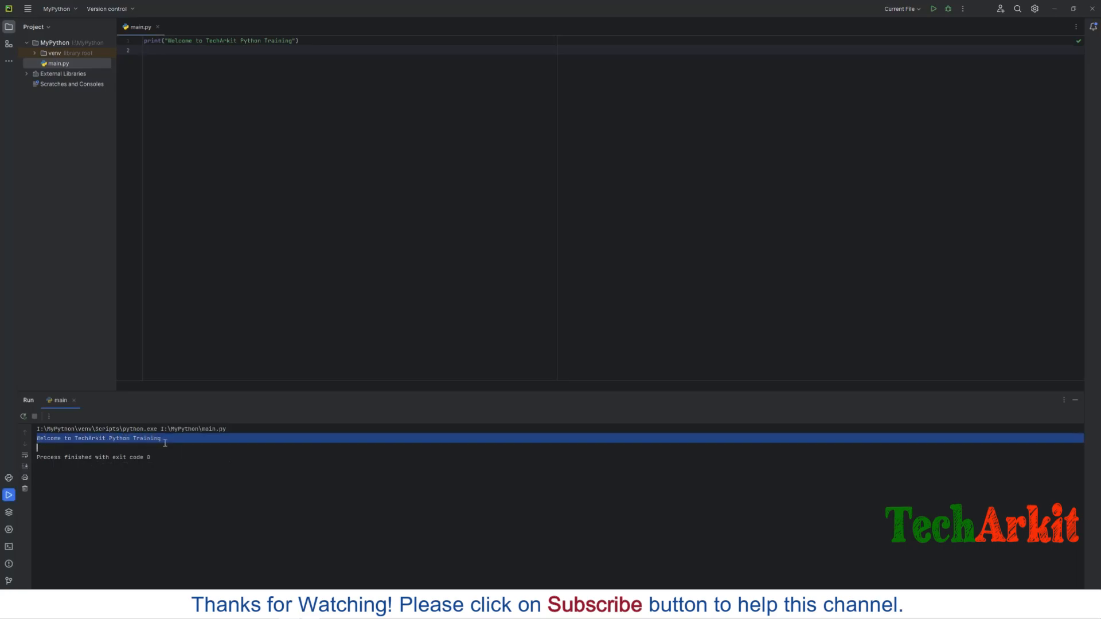
click(170, 462)
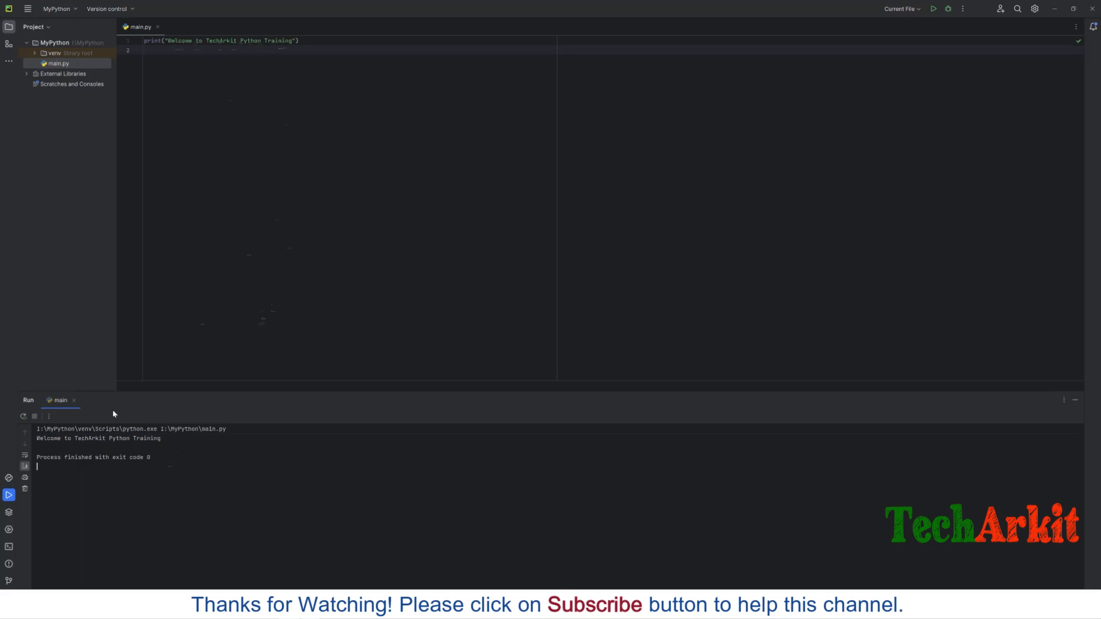
click(347, 206)
Step: Create a new Python file Operators.py in the MyPython project folder
click(65, 44)
right_click(64, 44)
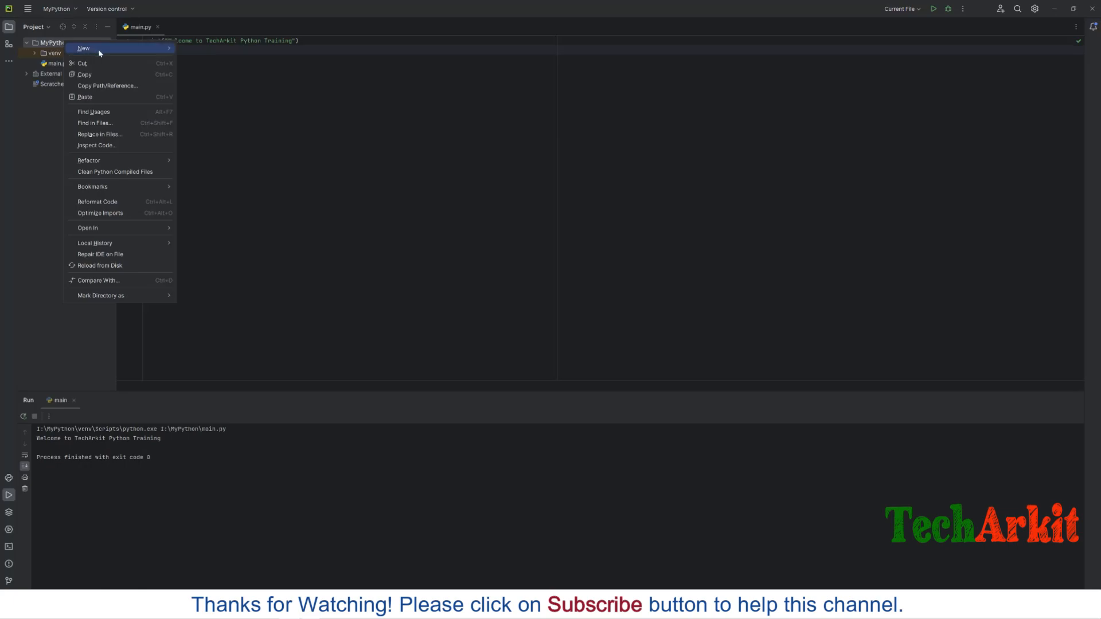
mouse_move(84, 48)
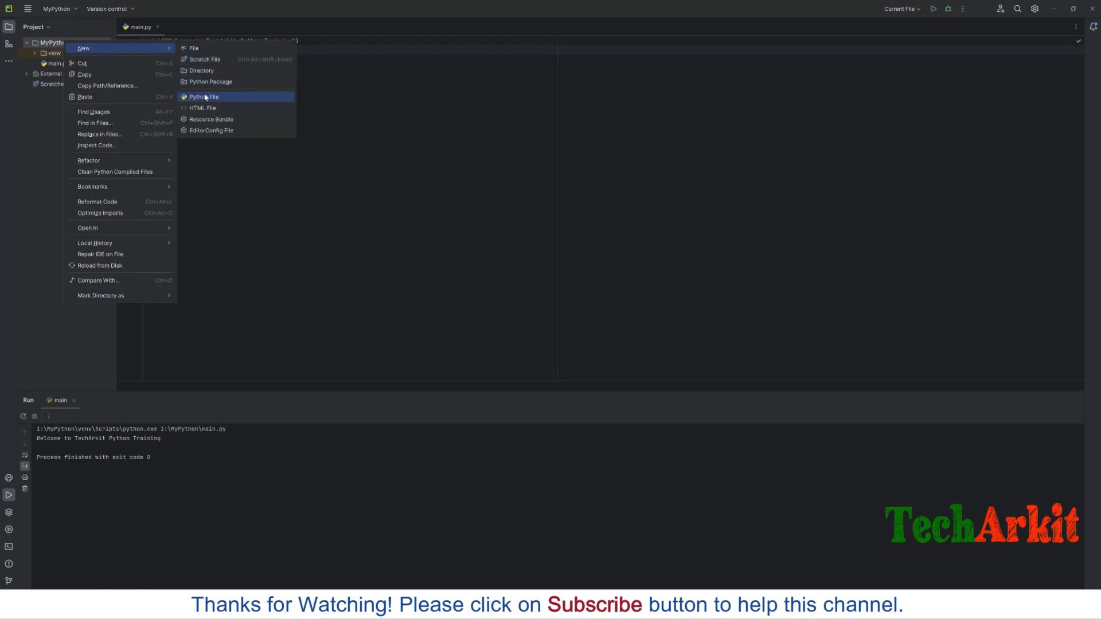
click(206, 99)
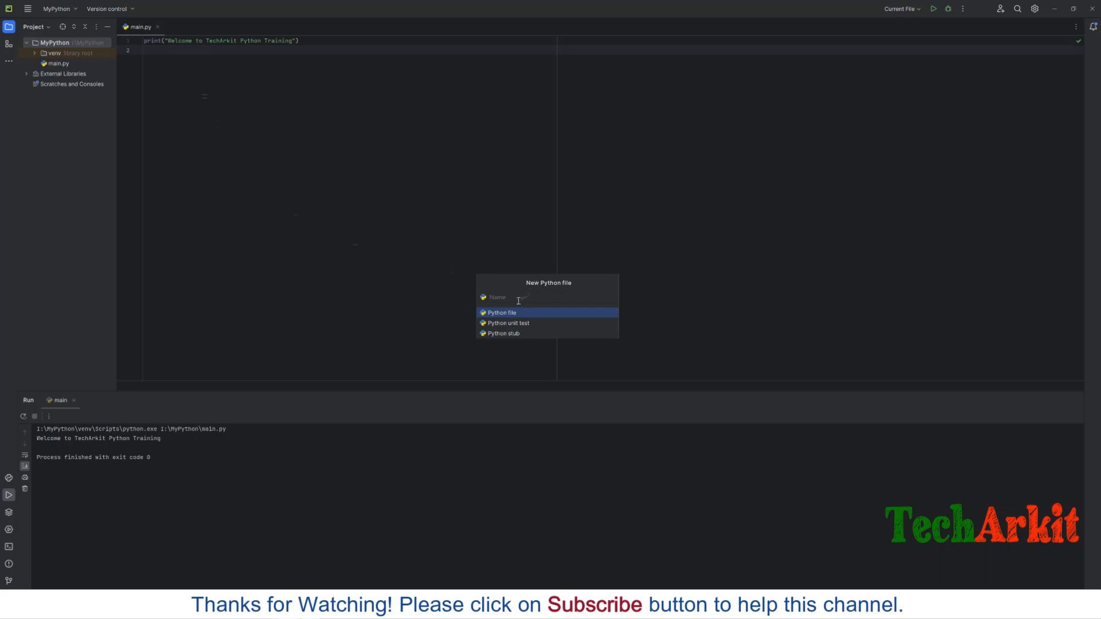
text(Operator)
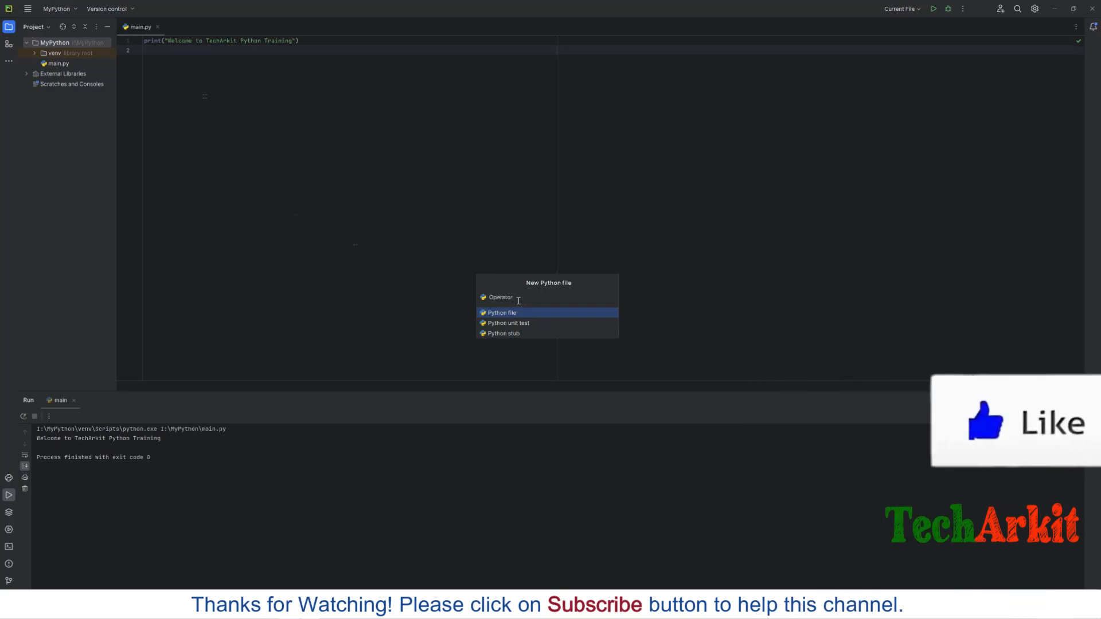
text(s.py)
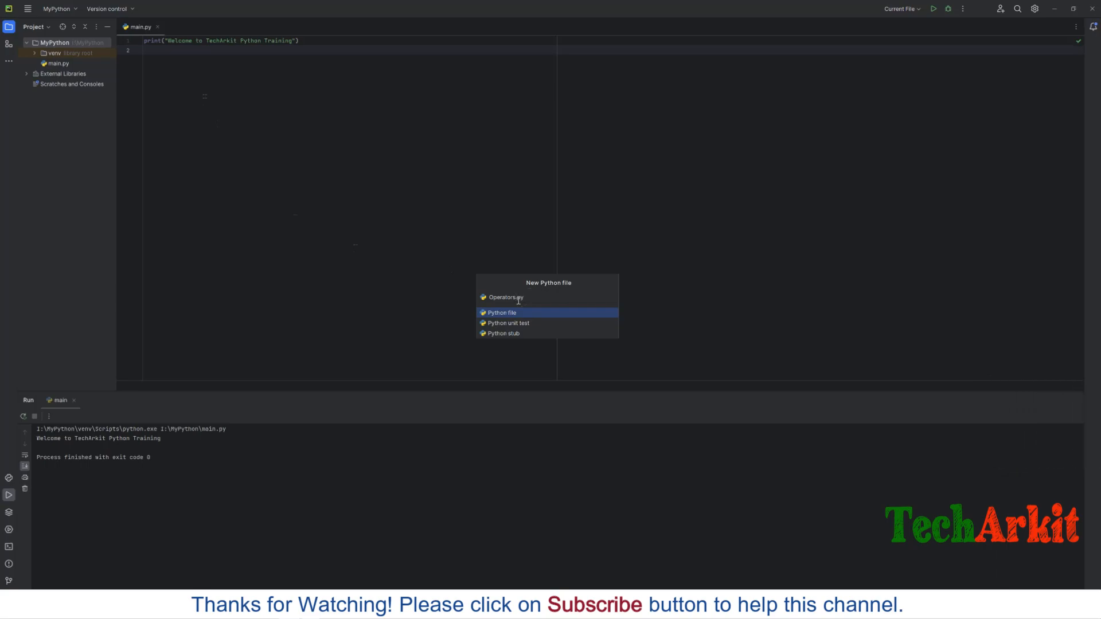
key(Return)
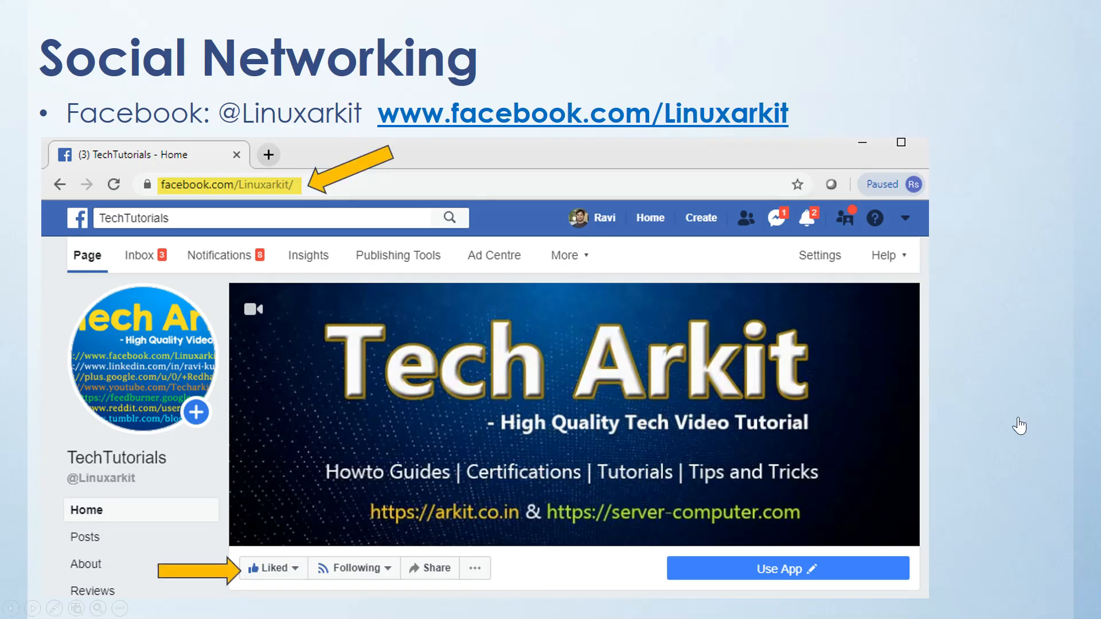
Step: Advance the slideshow past Instagram to the Twitter slide
click(1020, 425)
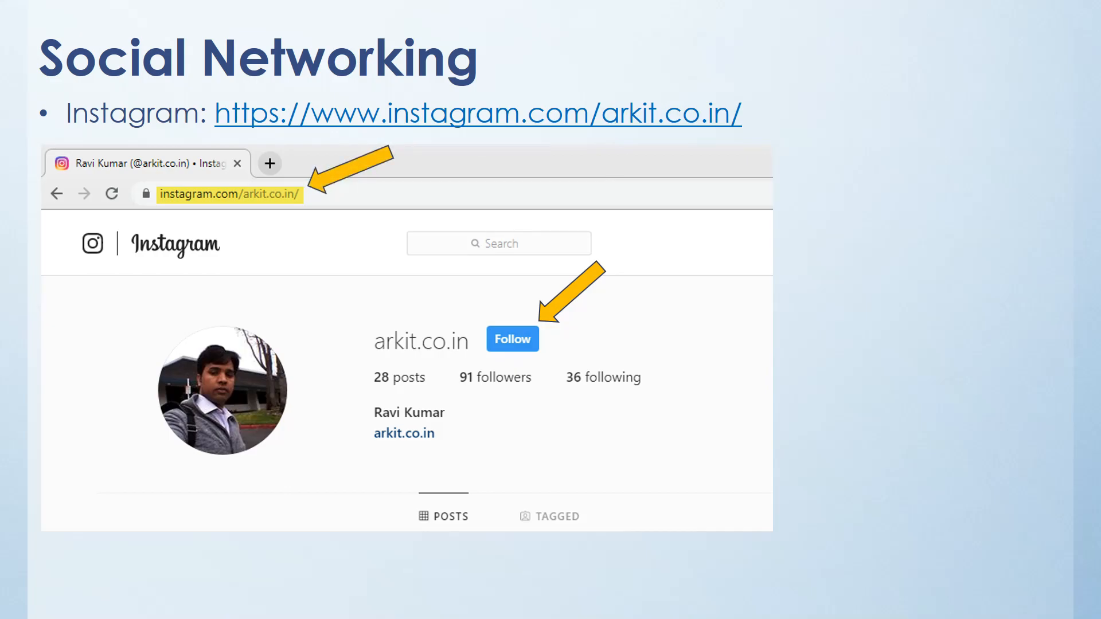
key(Right)
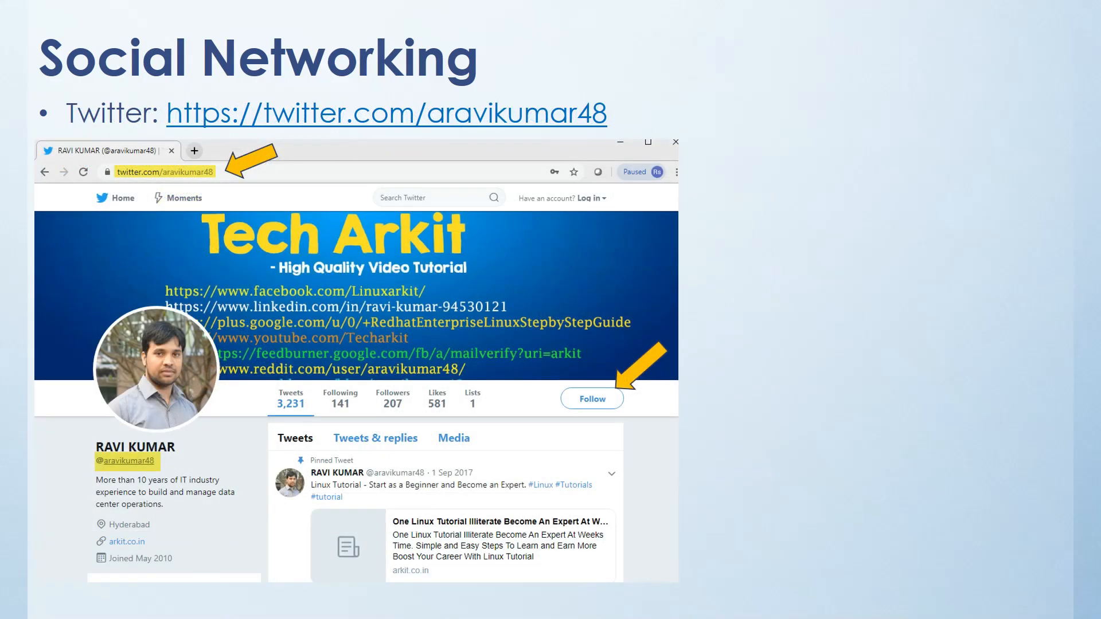